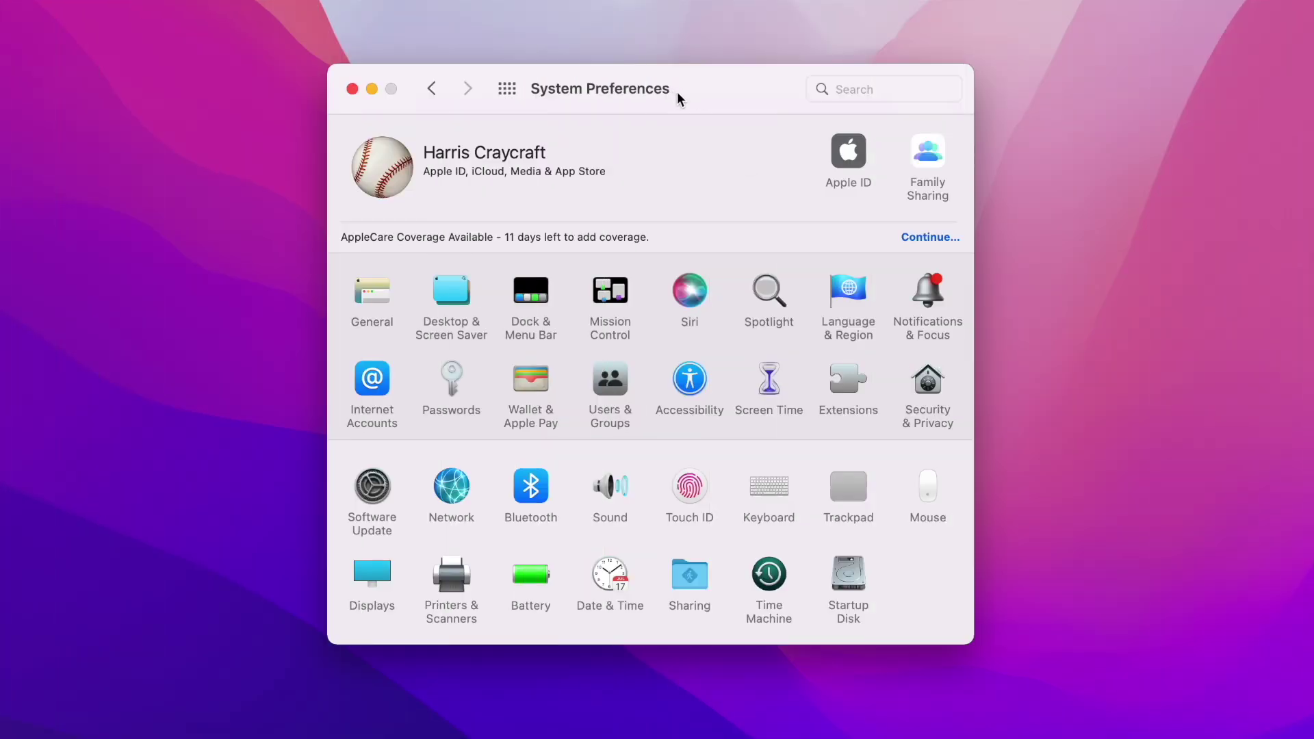
Step: Search the system preferences for the Accessibility settings and open the Pointer Control section
left_click_drag(688, 91, 651, 112)
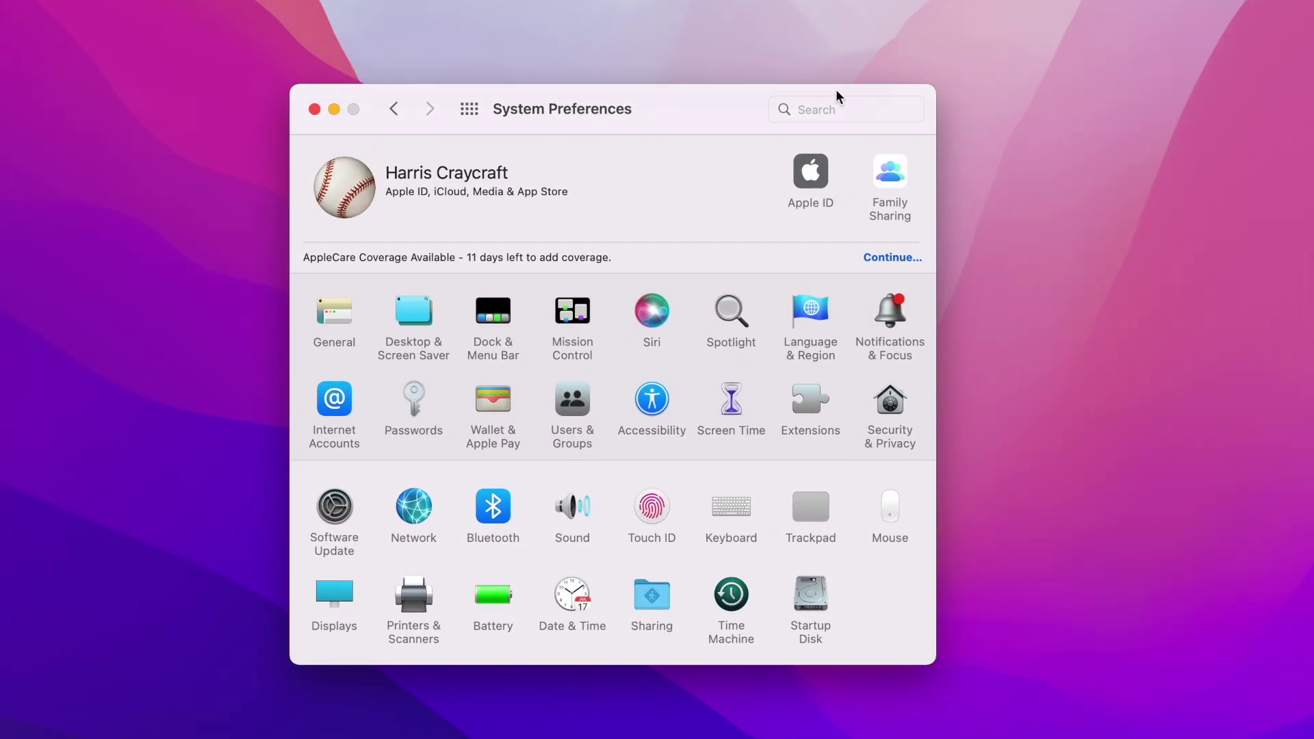
left_click(828, 112)
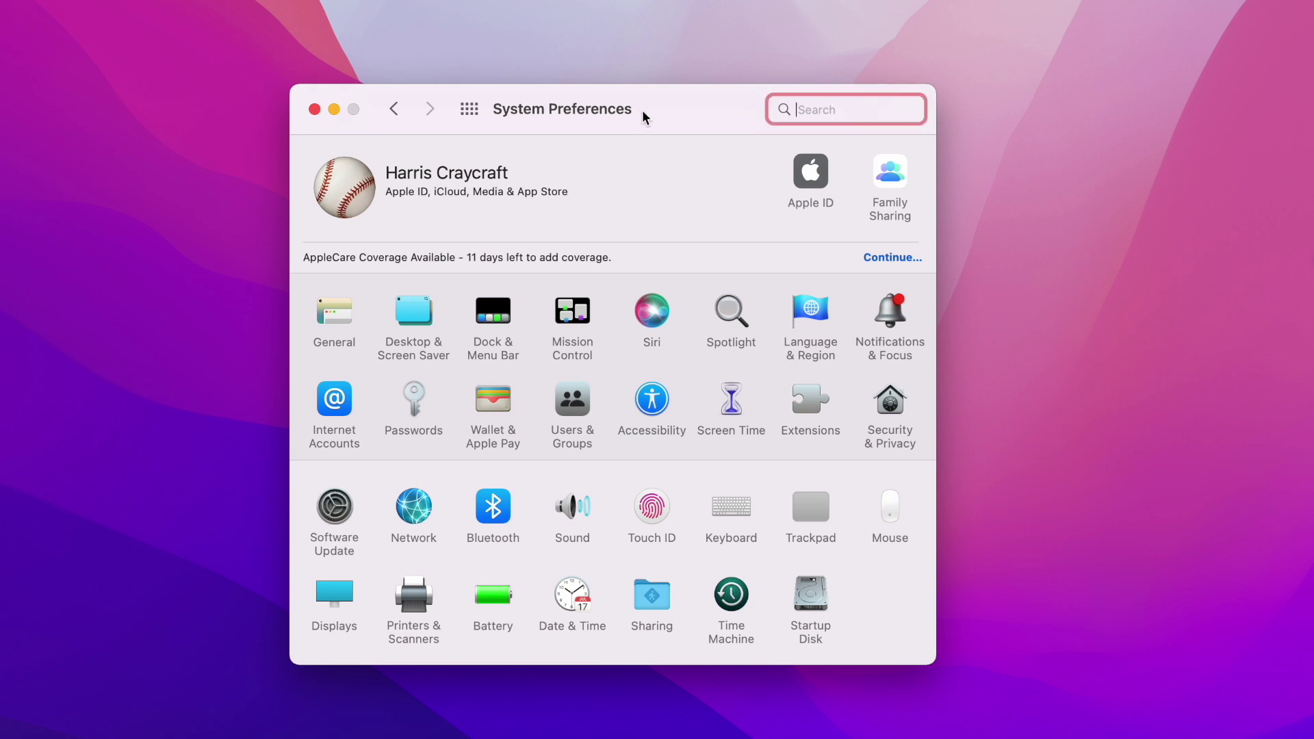
left_click_drag(642, 109, 576, 60)
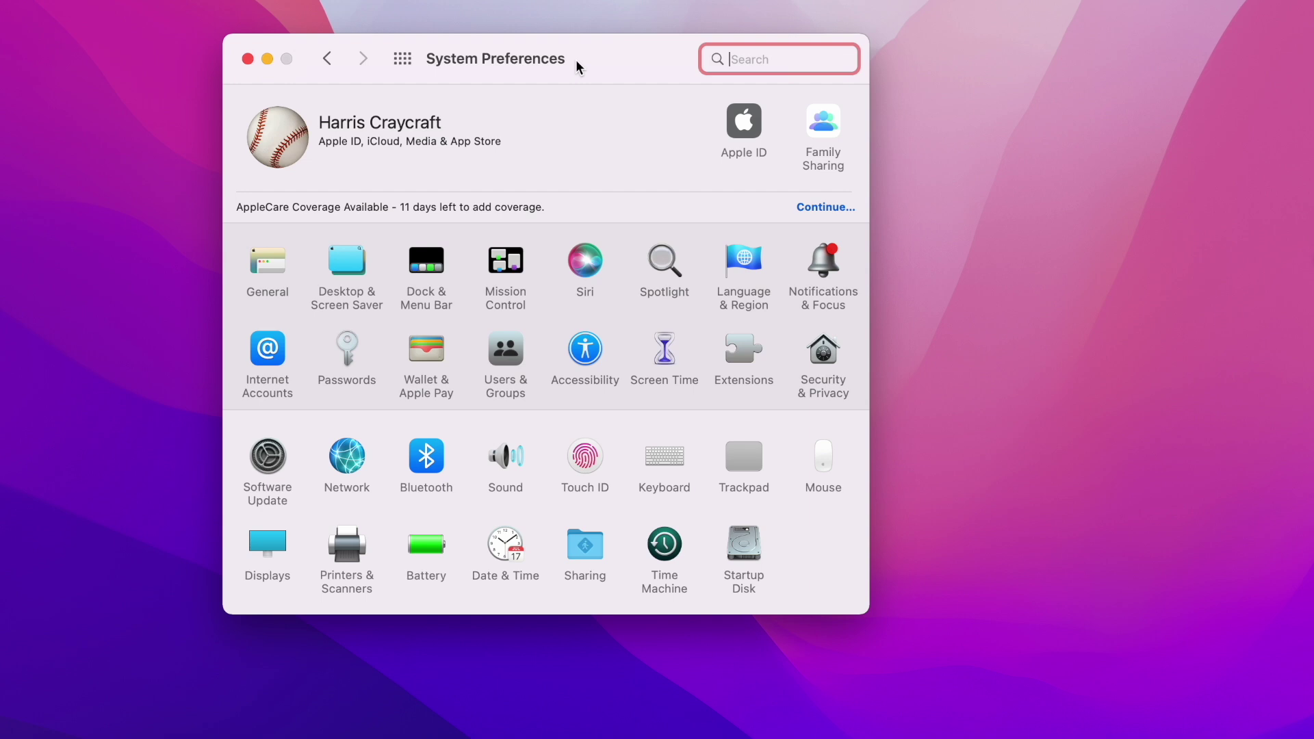
type("accessii")
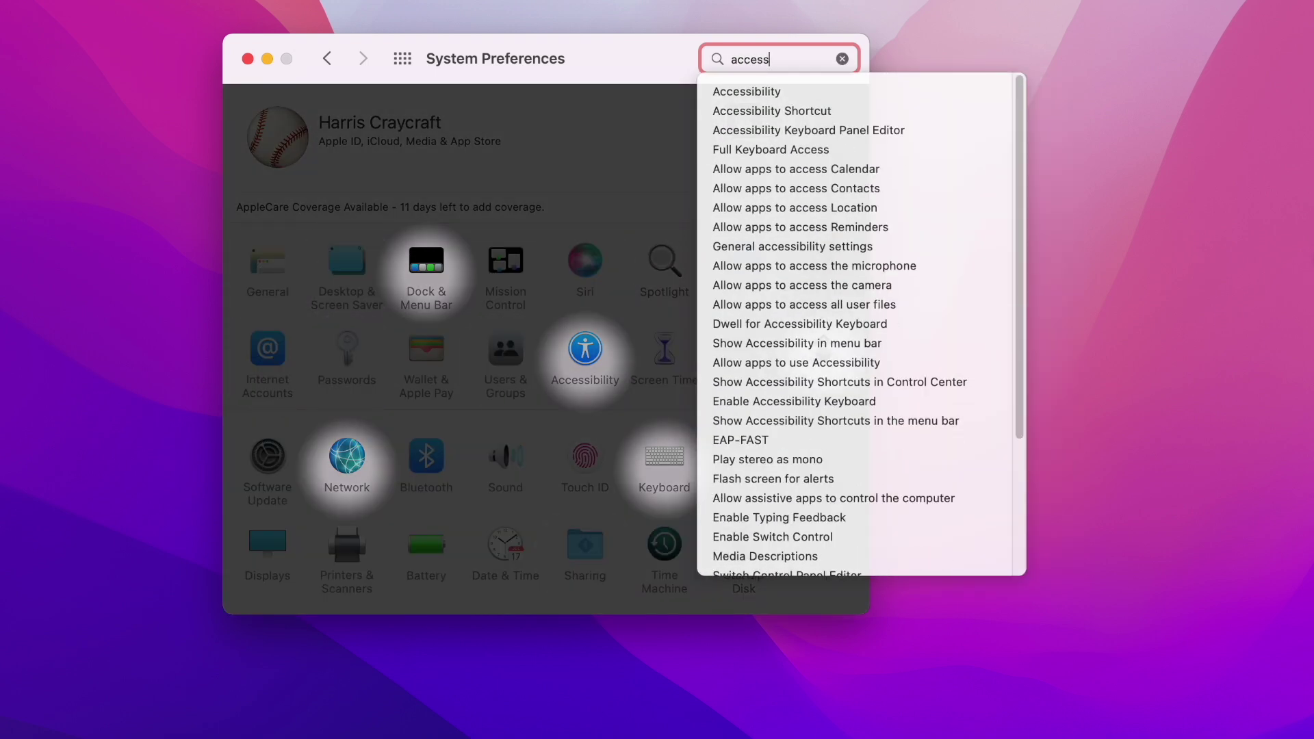
key("Return")
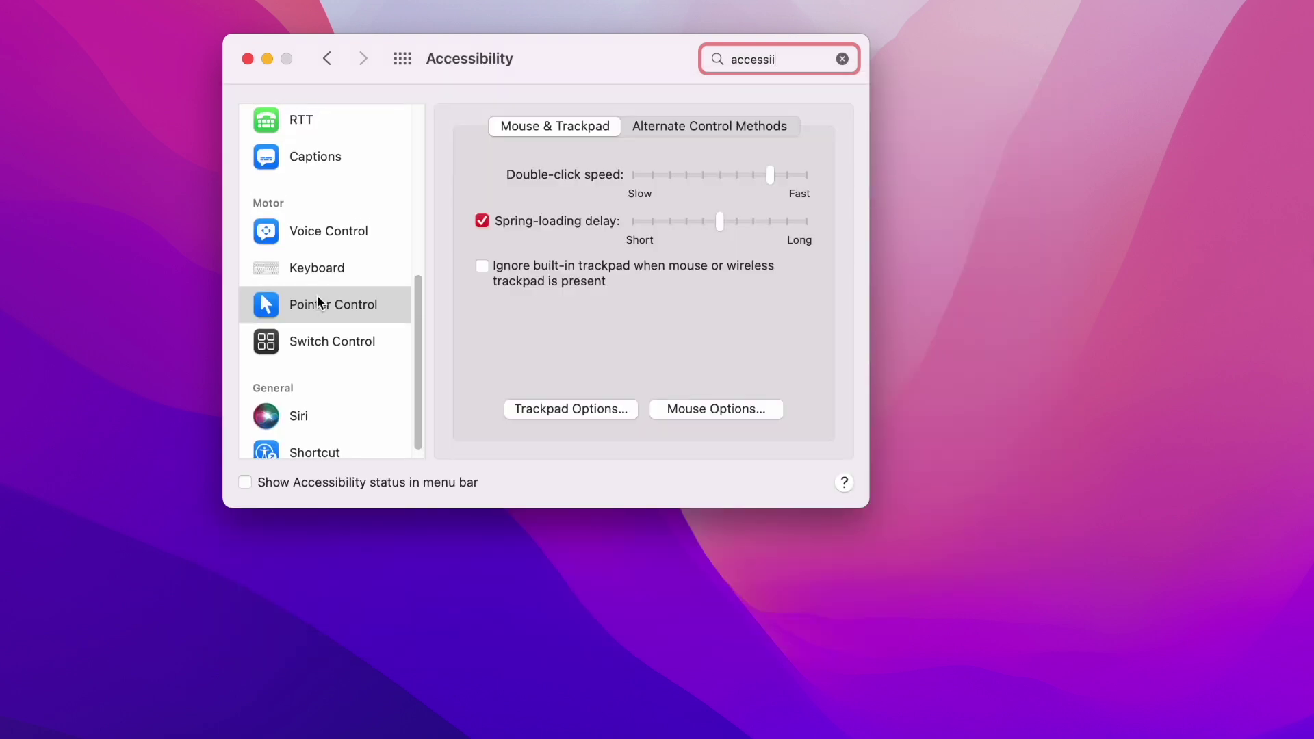
left_click(315, 301)
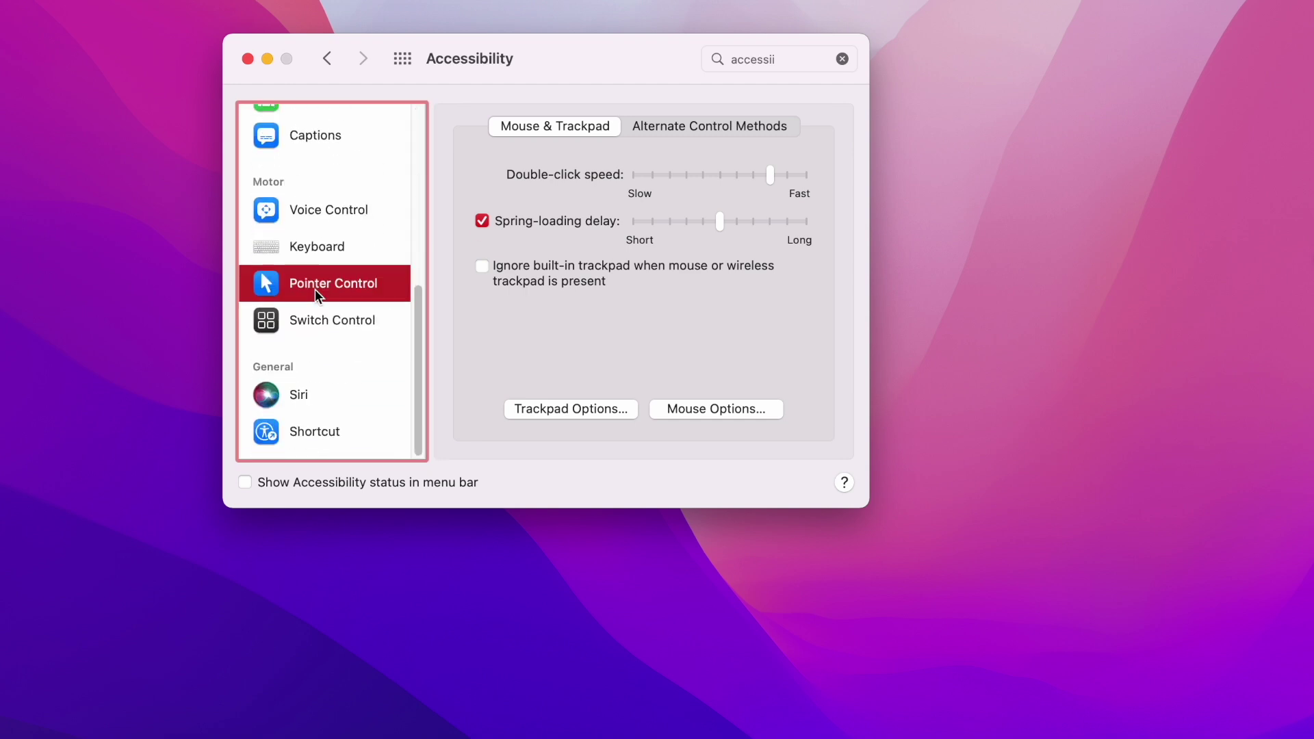
Step: Set trackpad scrolling to "with inertia" in the Pointer Control trackpad options, accept them, and try dragging the preferences window around
left_click(532, 409)
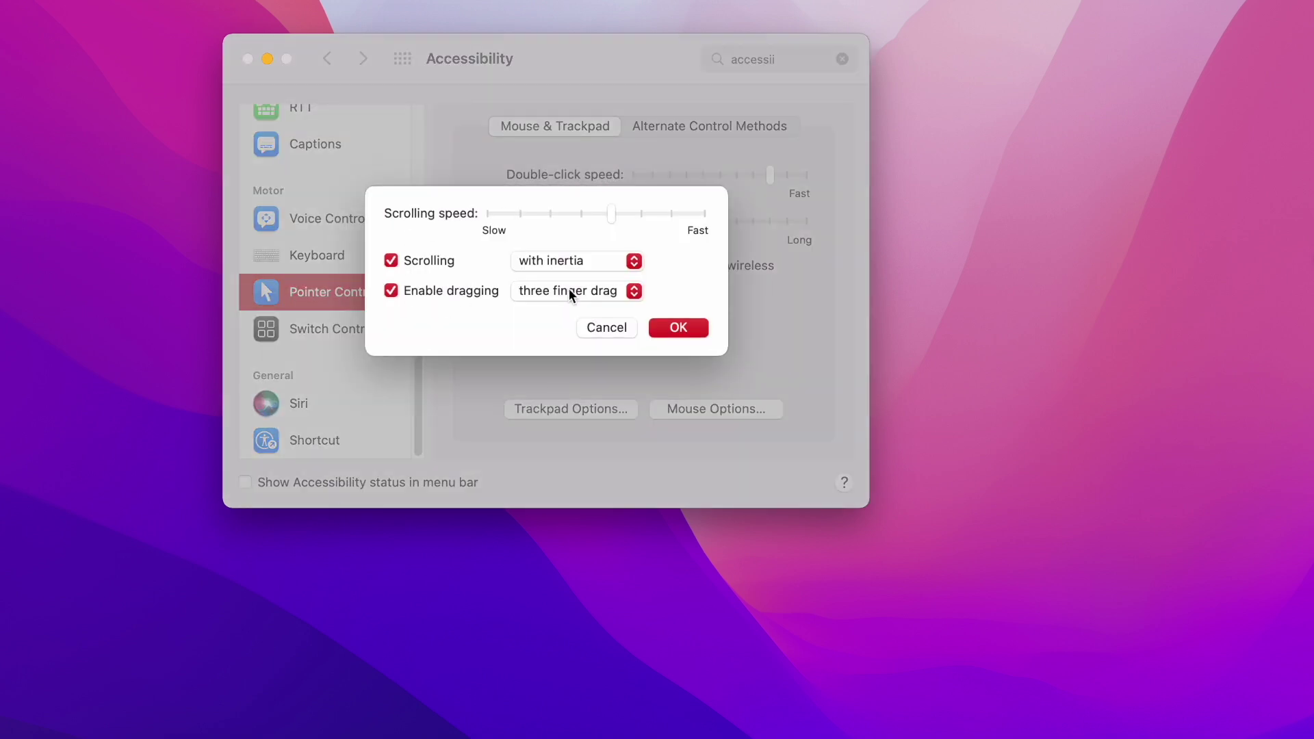
left_click(576, 263)
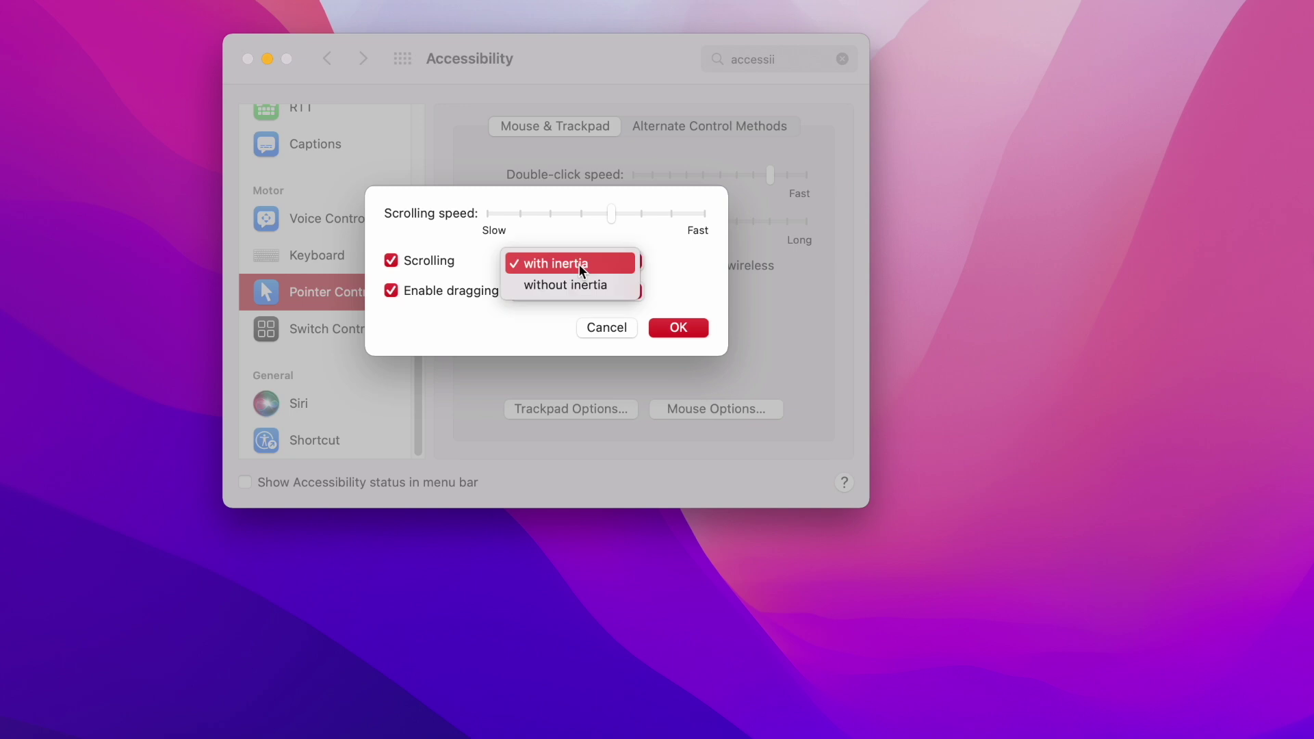
left_click(519, 264)
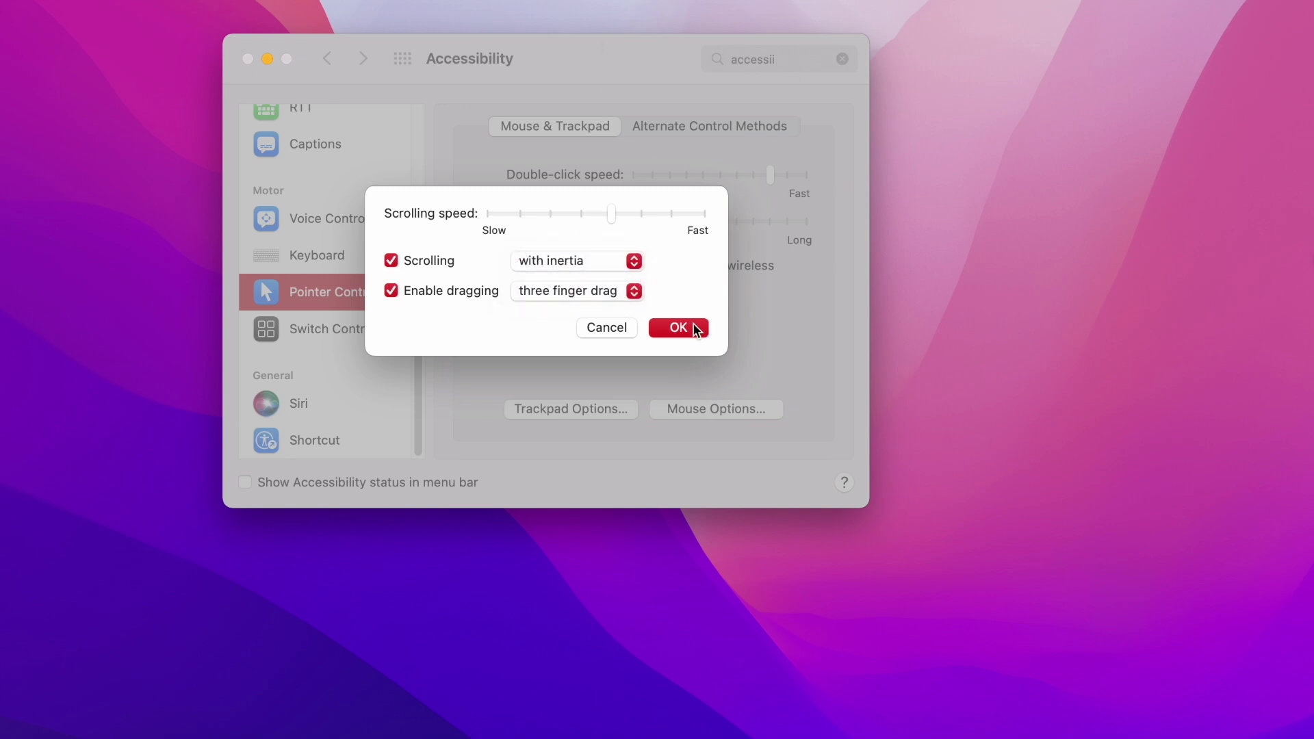
left_click(693, 328)
left_click_drag(601, 74, 680, 79)
left_click_drag(595, 165, 494, 30)
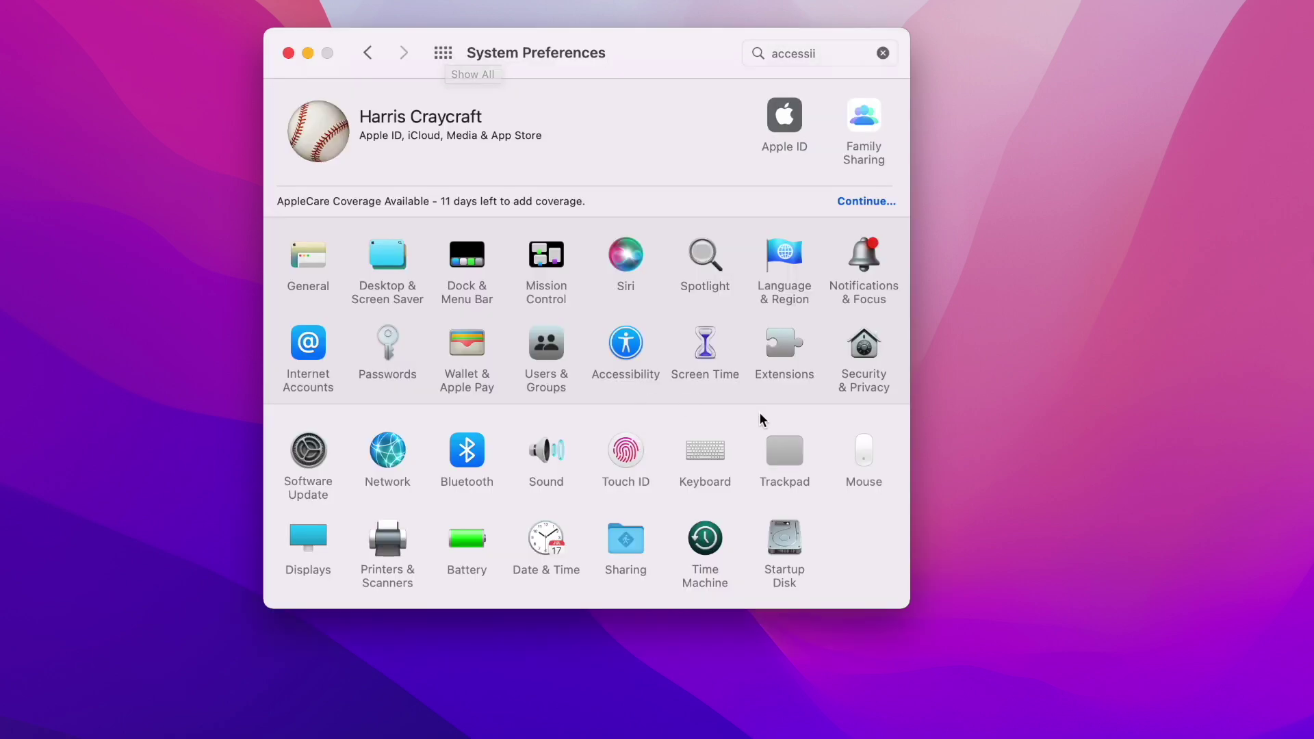
Step: Open the Trackpad preferences and switch the natural scroll direction on and back off
left_click(785, 447)
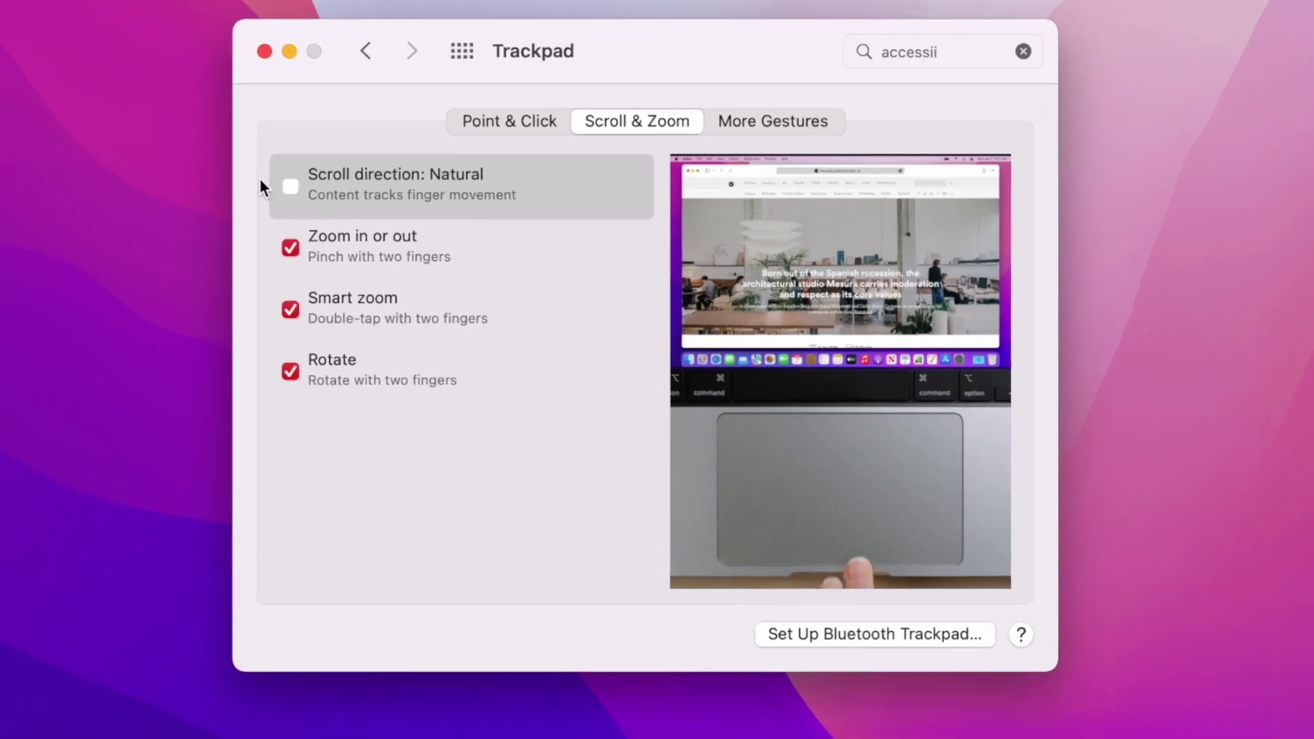
left_click(289, 189)
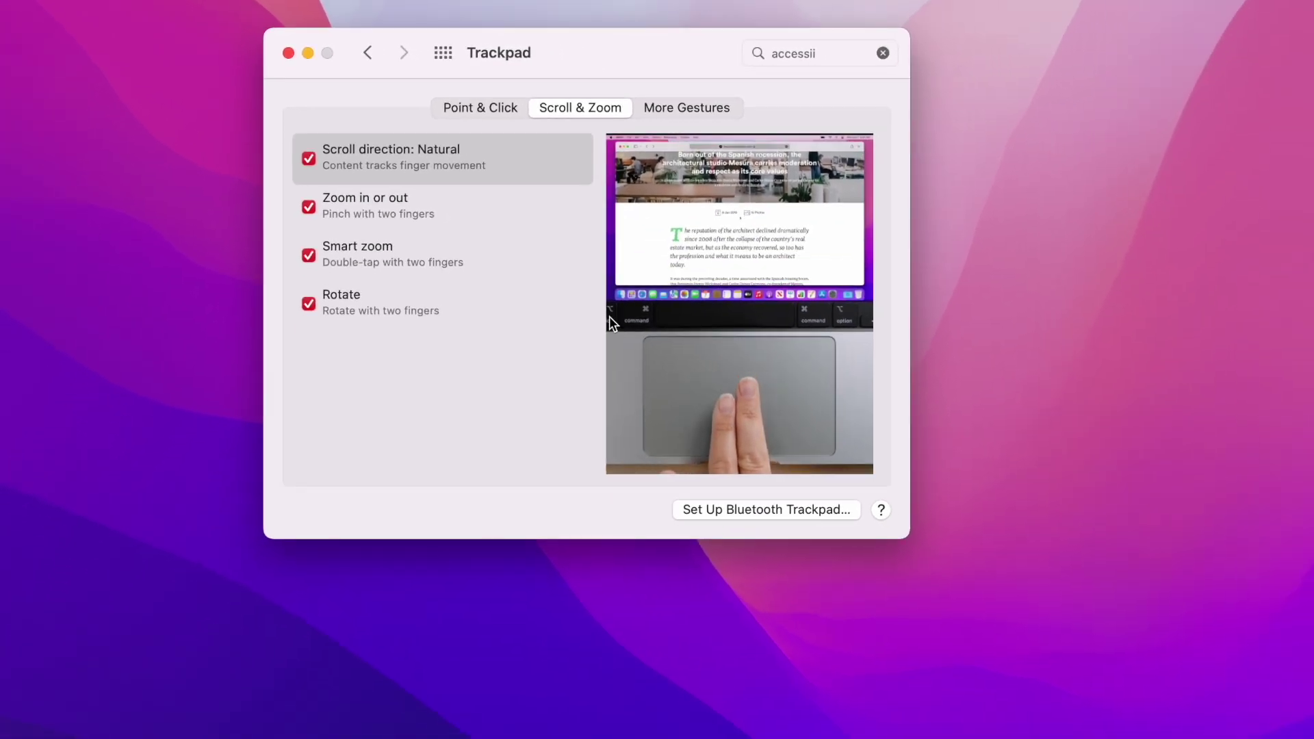
left_click(310, 158)
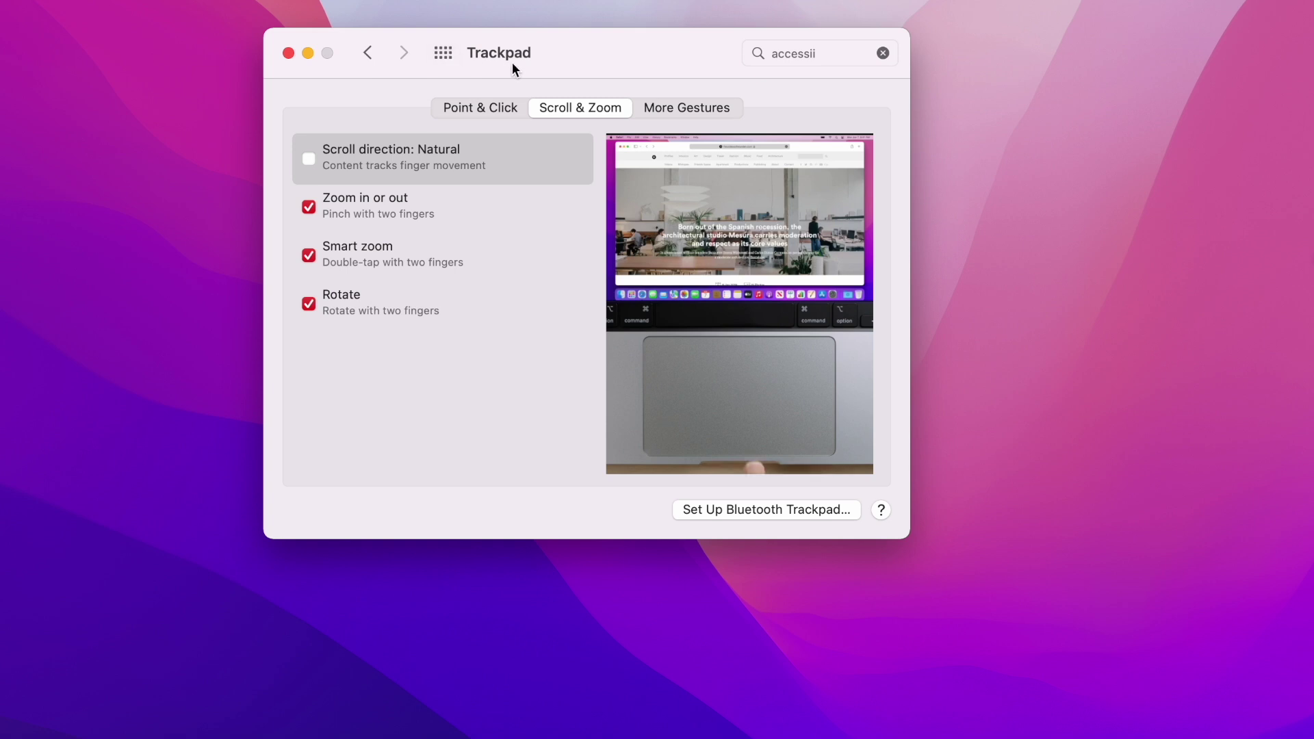
left_click_drag(507, 63, 511, 154)
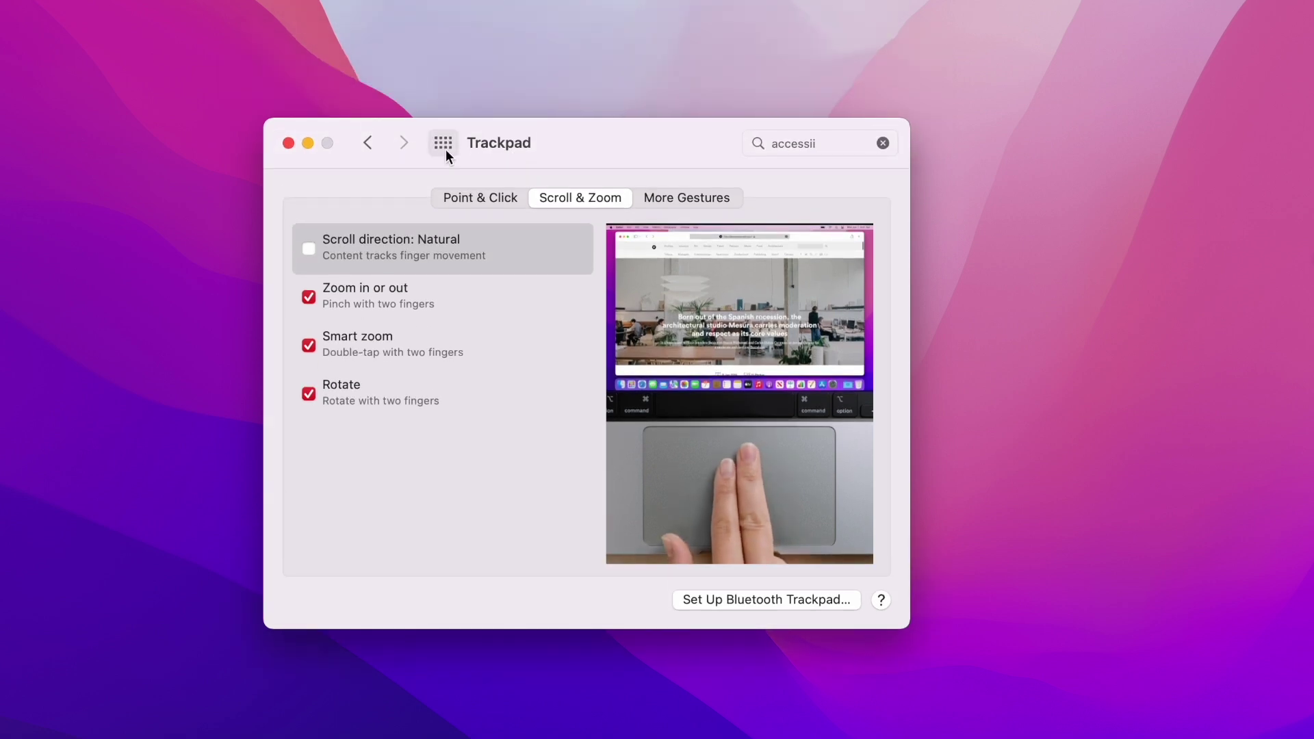
Step: Open the screen saver's Hot Corners settings, review the actions for the top-right screen corner, and move the pointer there to try Desktop
left_click(442, 144)
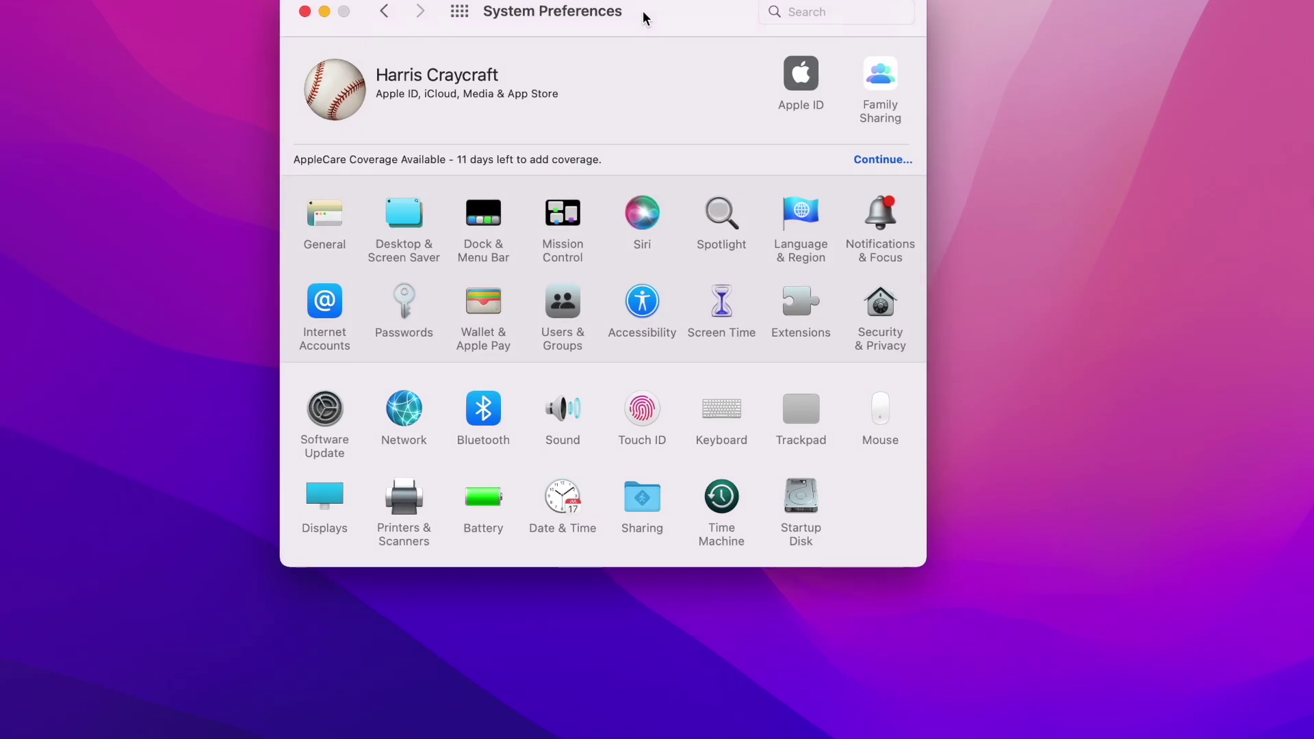
left_click(406, 216)
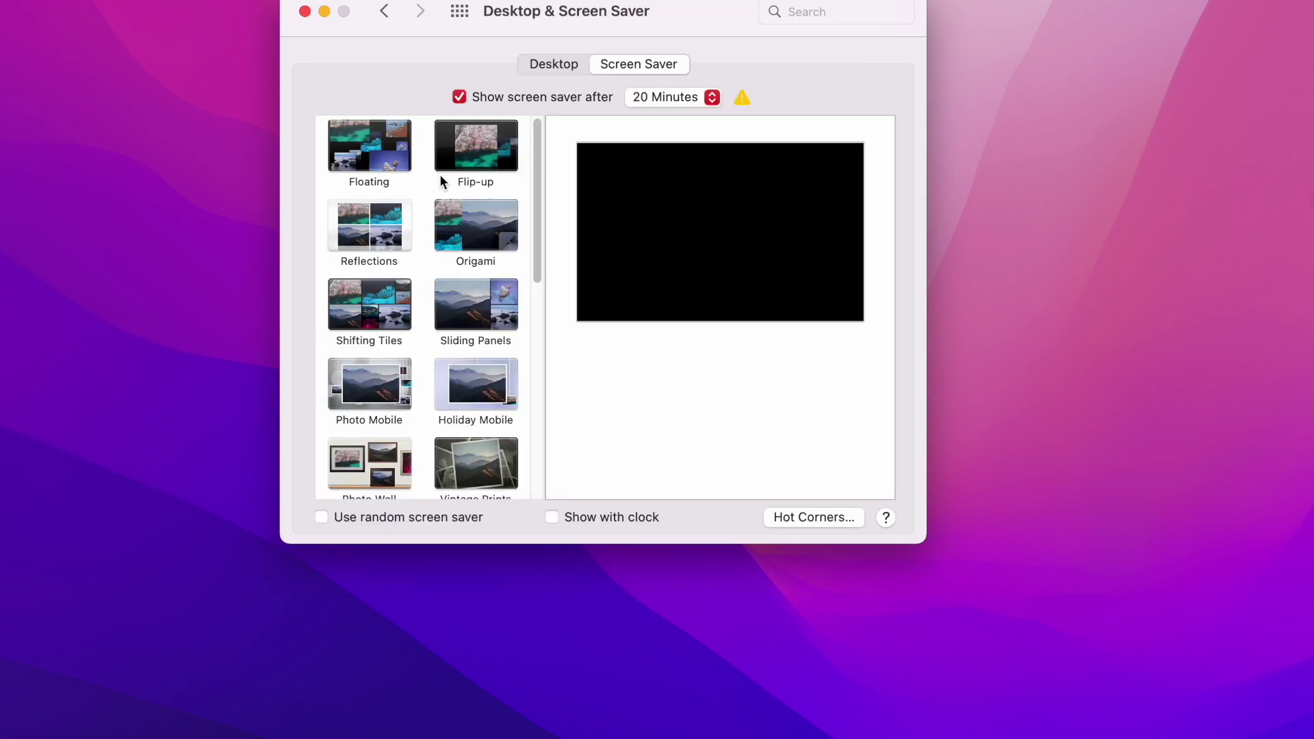
left_click(815, 517)
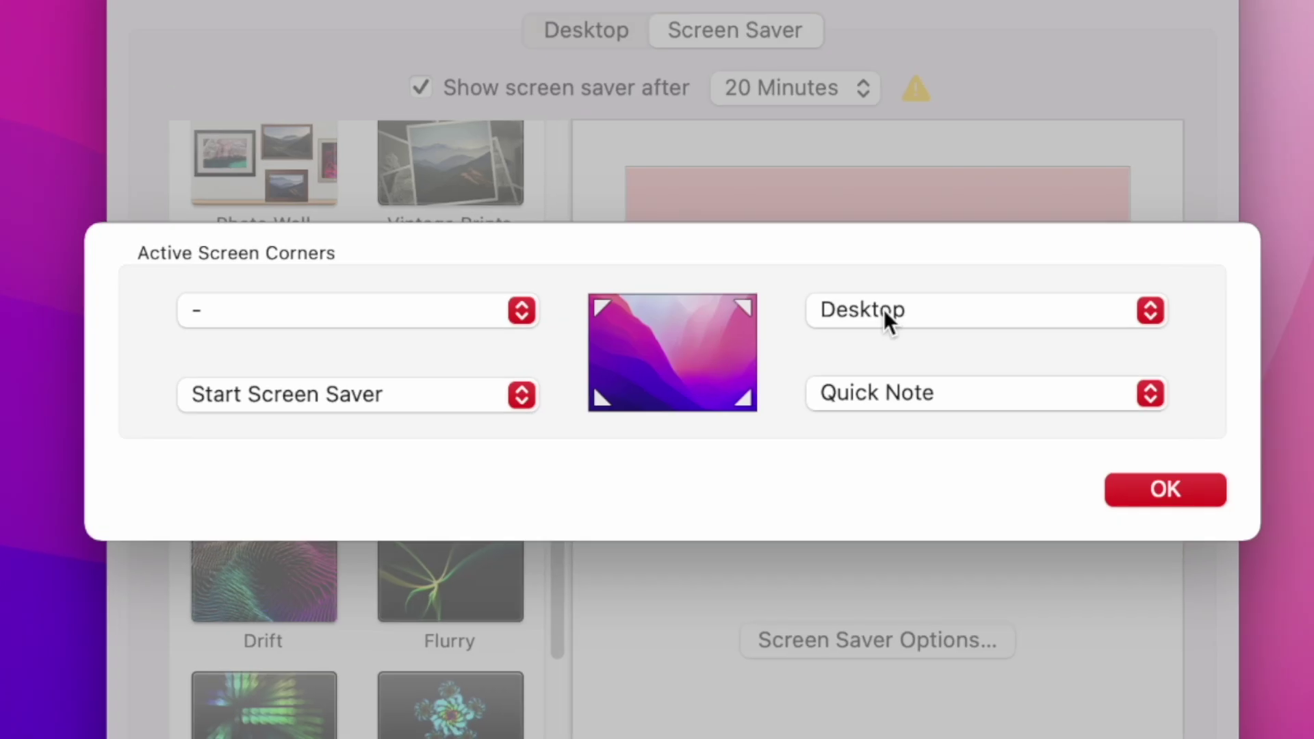
left_click(884, 309)
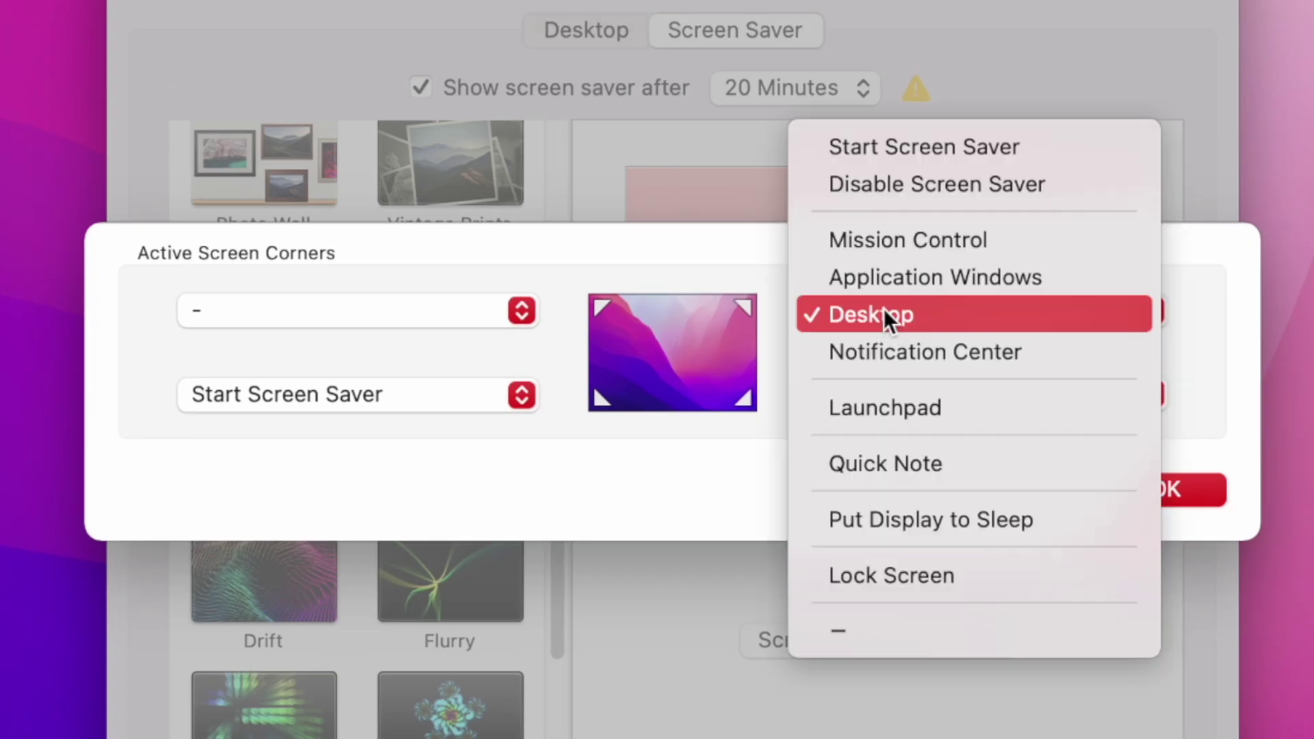
left_click(885, 311)
left_click(914, 313)
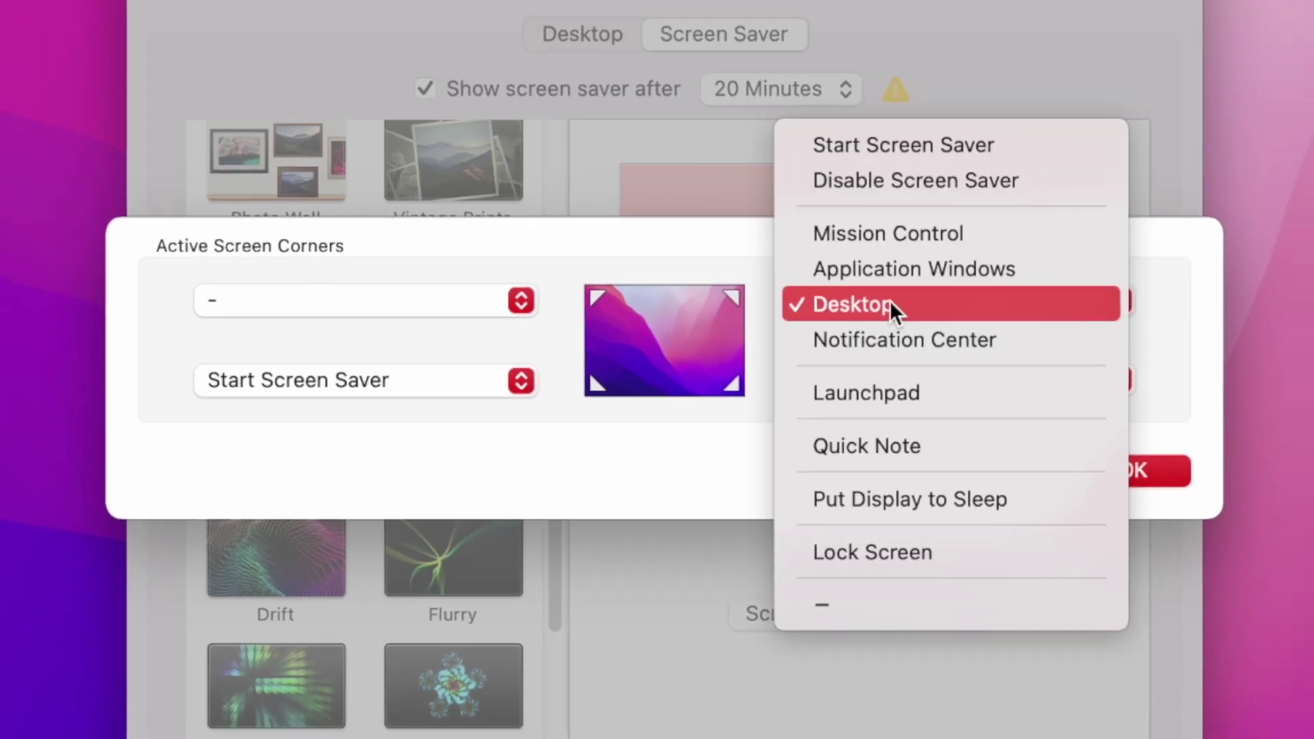
left_click(616, 287)
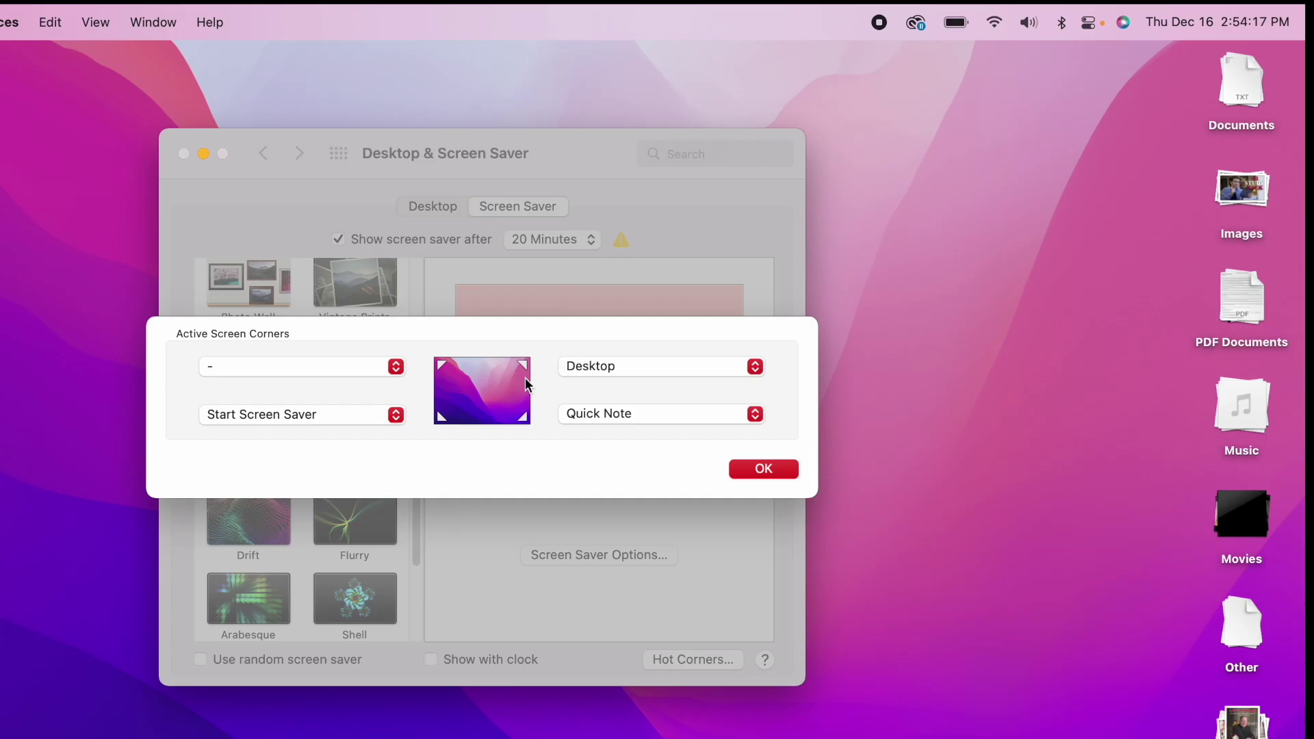
mouse_move(1305, 3)
Step: Review the actions for the bottom-right screen corner and move the pointer there to try Quick Note
left_click(612, 412)
left_click(476, 406)
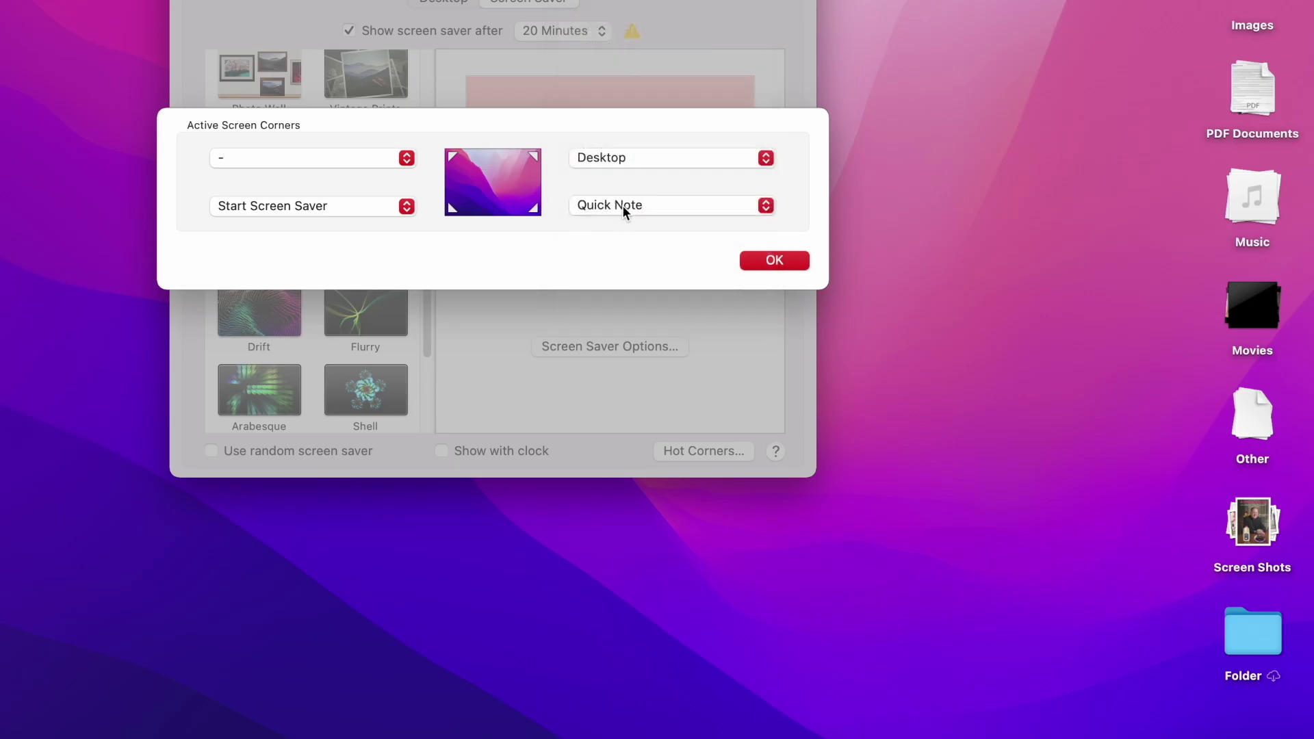
left_click(622, 208)
left_click(516, 205)
left_click(643, 203)
left_click(487, 198)
mouse_move(1311, 735)
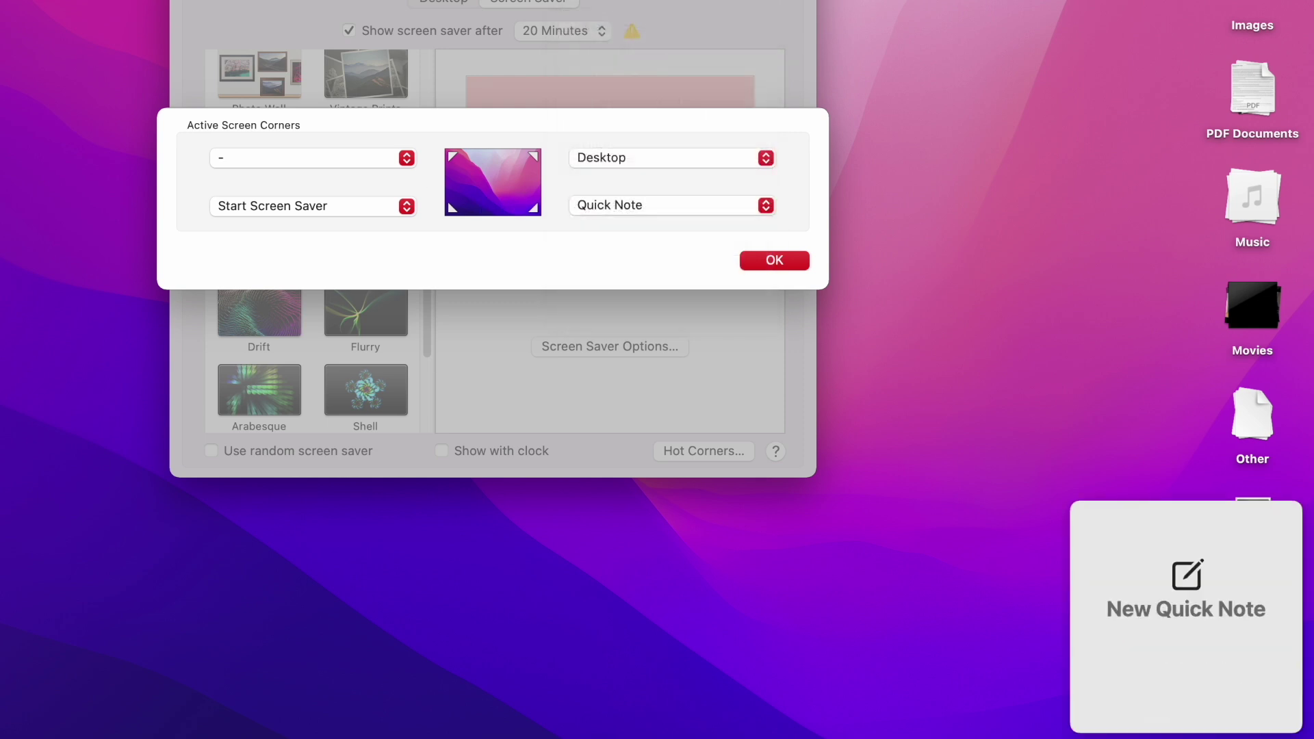
Step: Look through the alternative actions for the lower screen corners, including the blank option that disables a corner, and close the Hot Corners settings
left_click(671, 197)
left_click(669, 199)
left_click(651, 211)
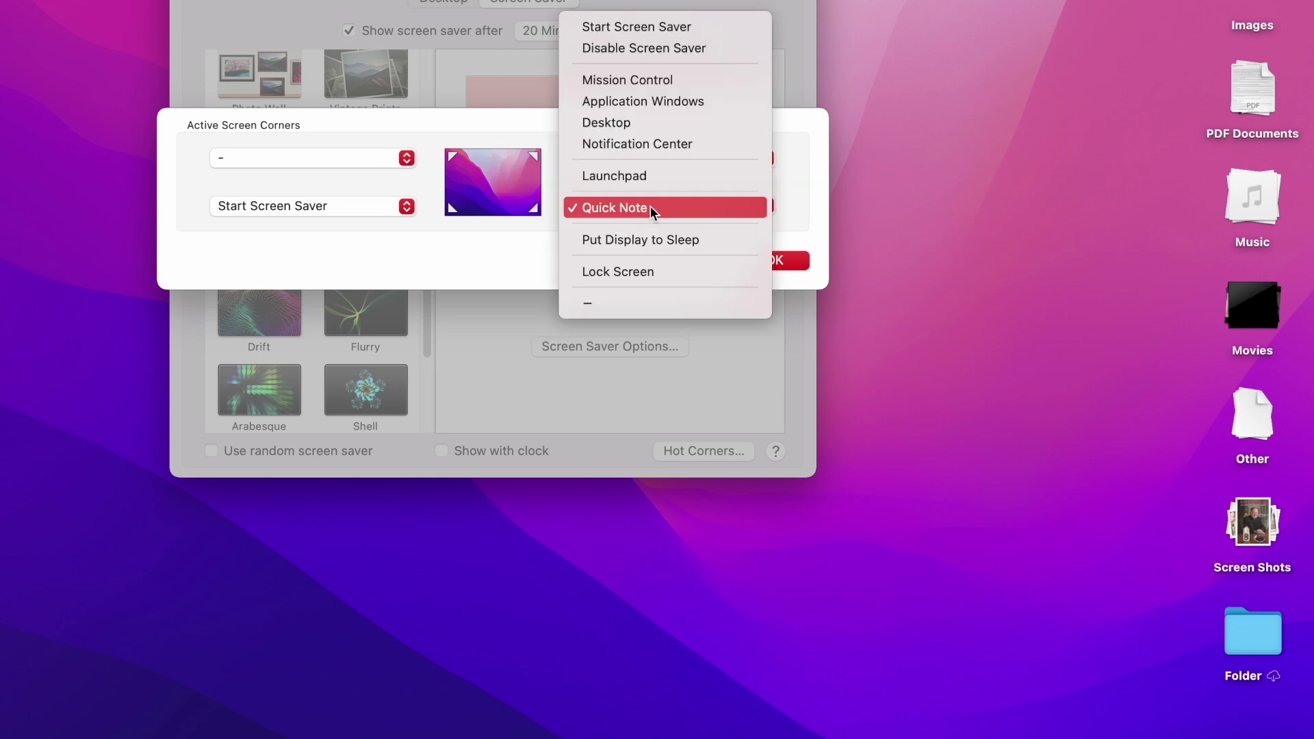
left_click(537, 187)
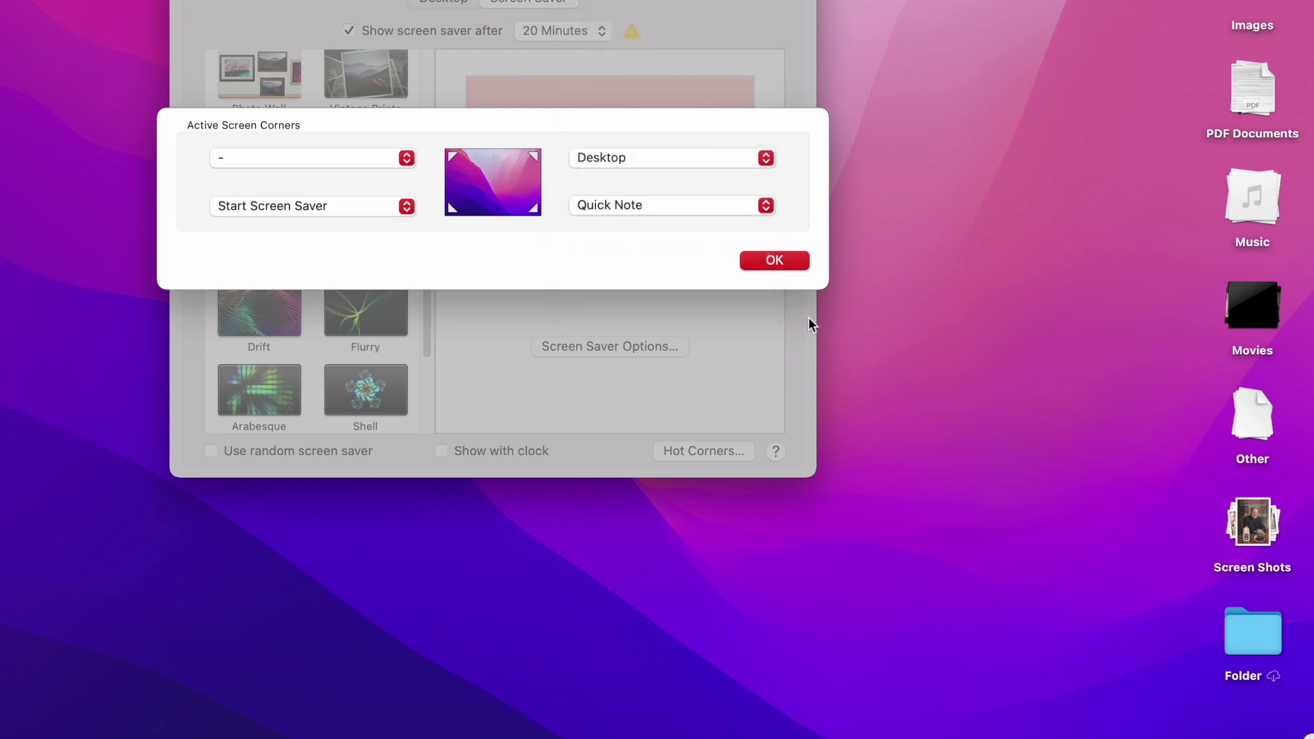
left_click(606, 212)
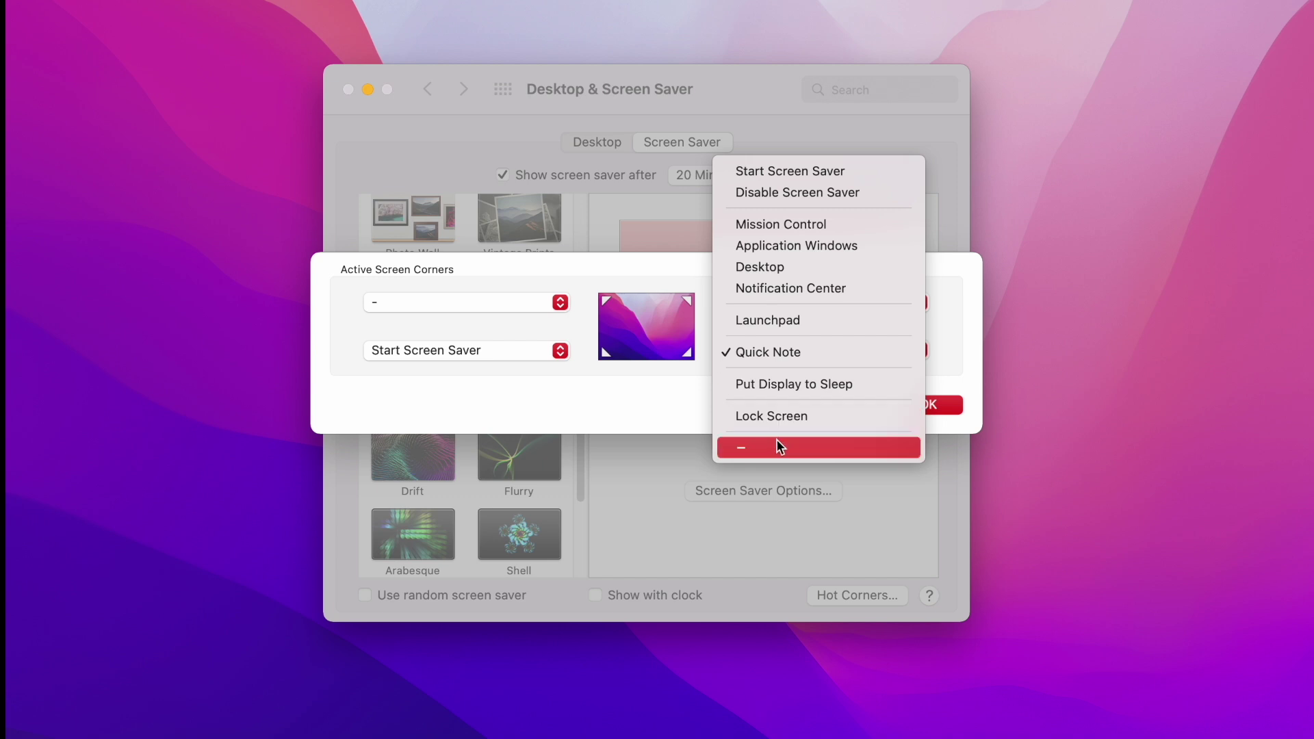
left_click(602, 383)
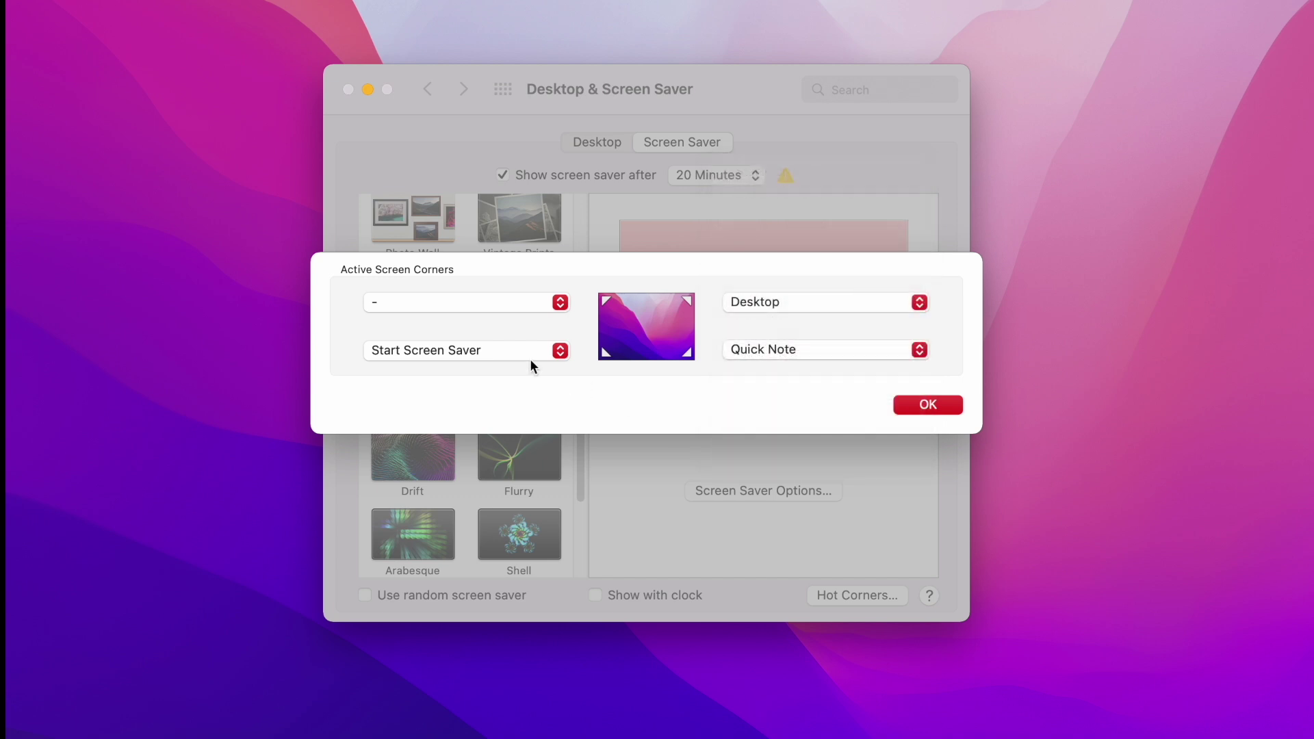
left_click(528, 212)
left_click(553, 191)
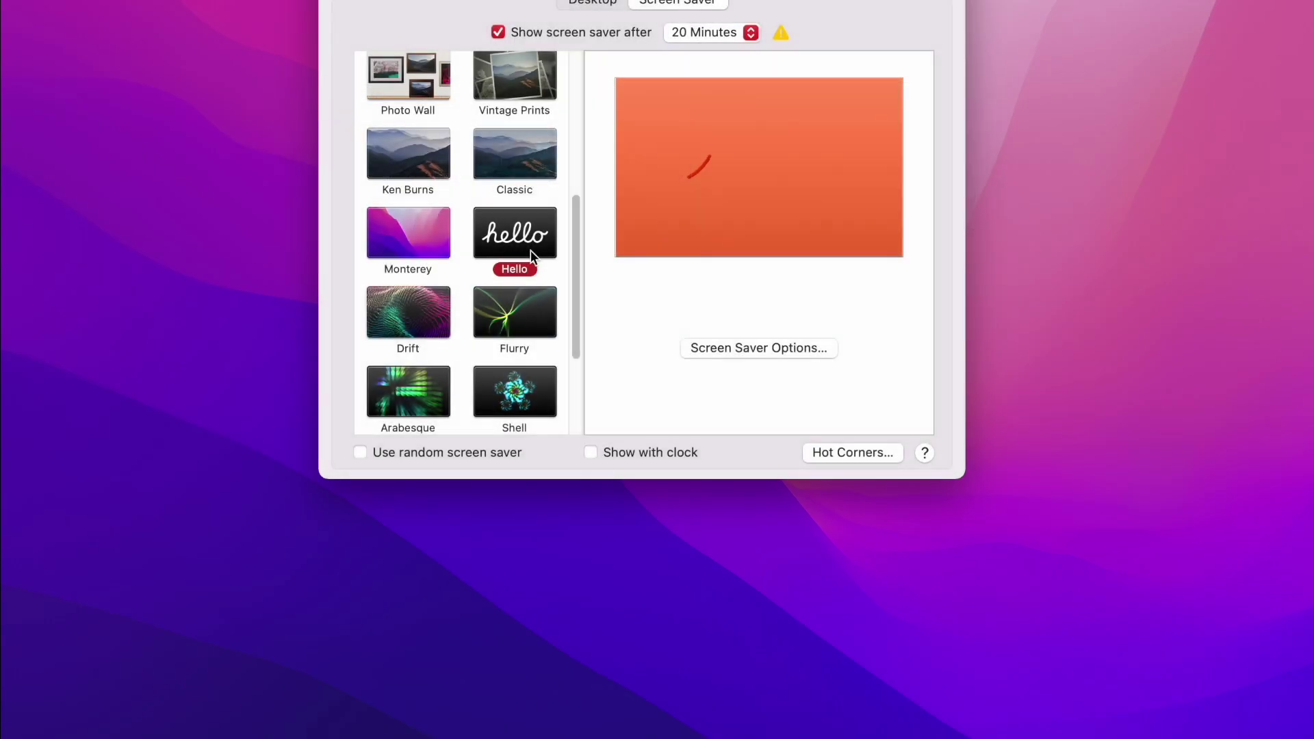
Step: Browse the available screen savers, previewing Ken Burns and Monterey, and select Shell
scroll(527, 178, "up", 3)
scroll(527, 176, "down", 2)
left_click(405, 219)
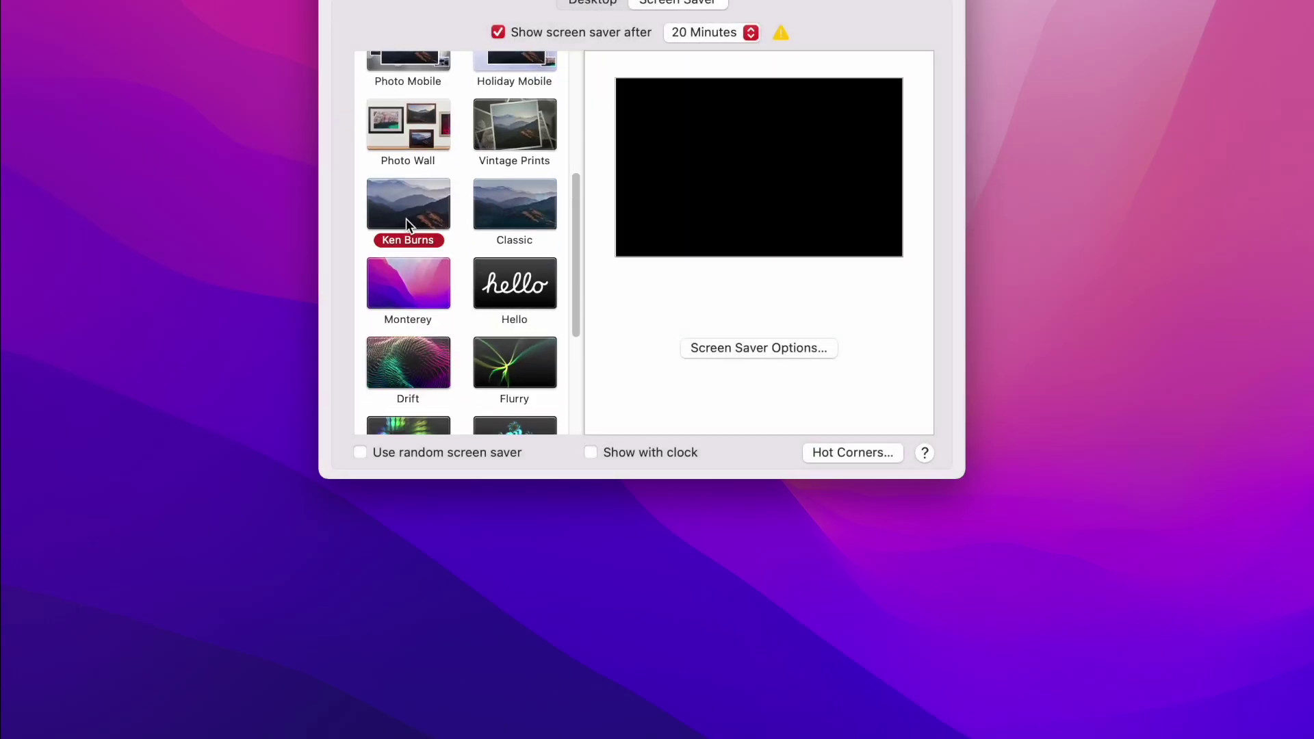
left_click(431, 272)
scroll(440, 274, "down", 2)
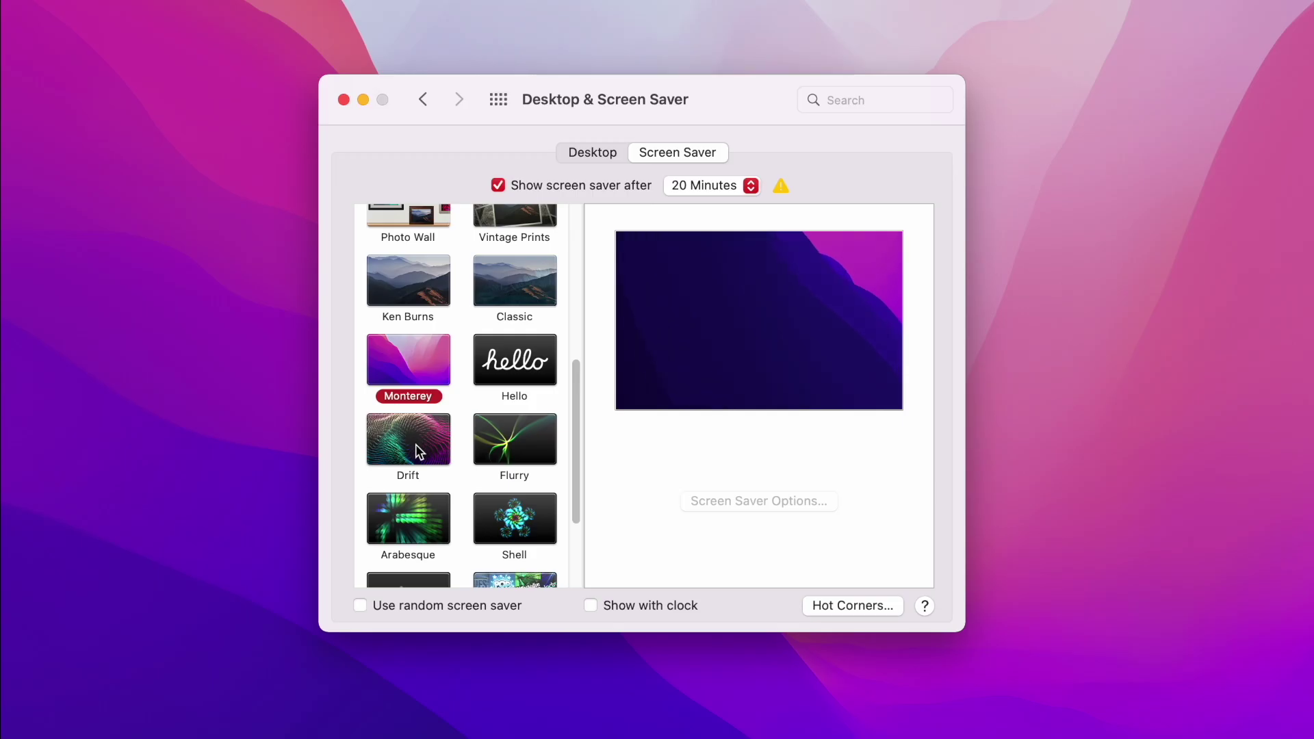
left_click(416, 292)
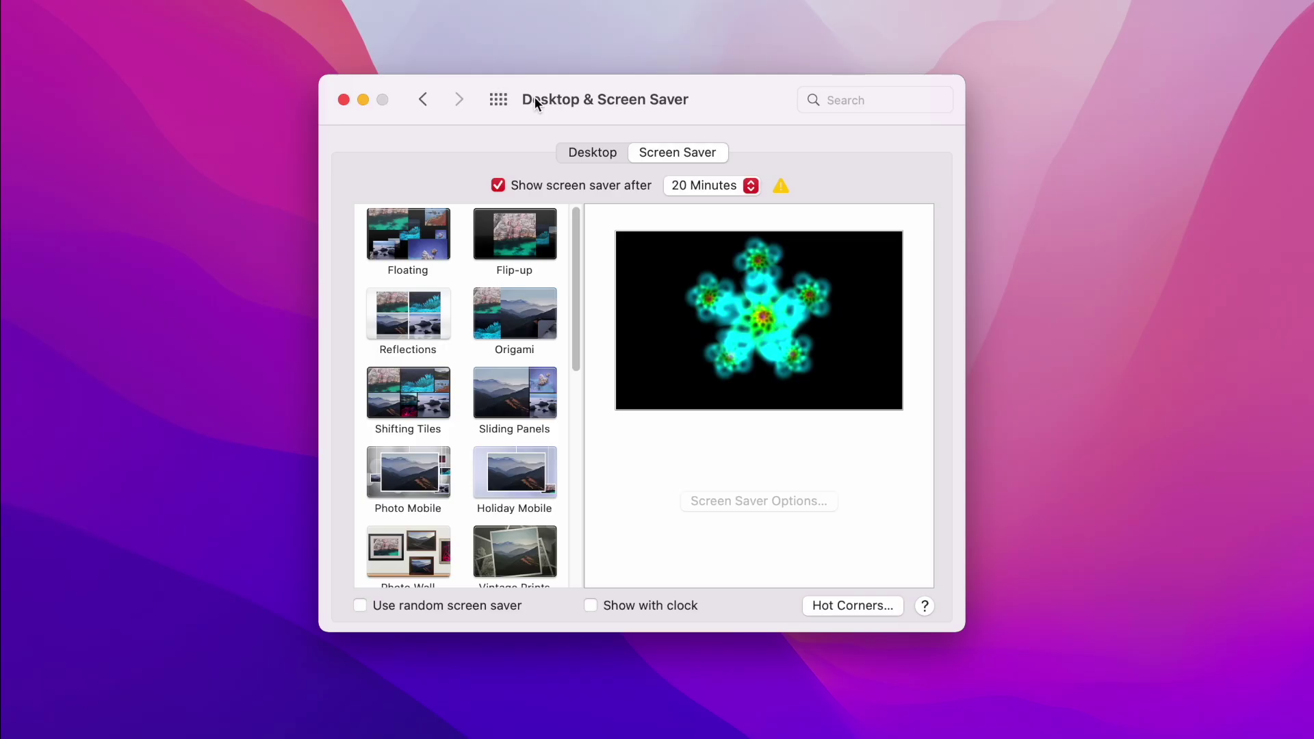
Step: Search the system preferences for "touchid", open the Touch ID settings, and turn off Password AutoFill
left_click(499, 100)
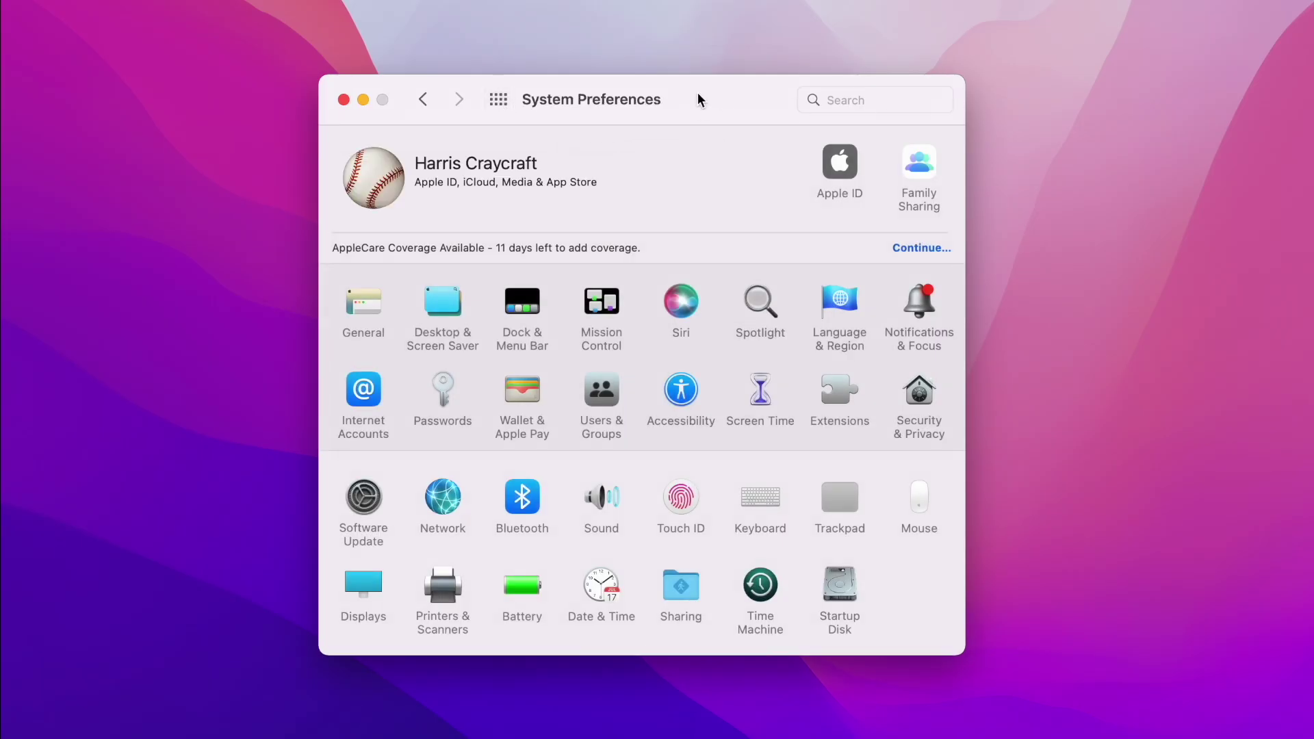
left_click_drag(705, 97, 735, 101)
left_click(874, 103)
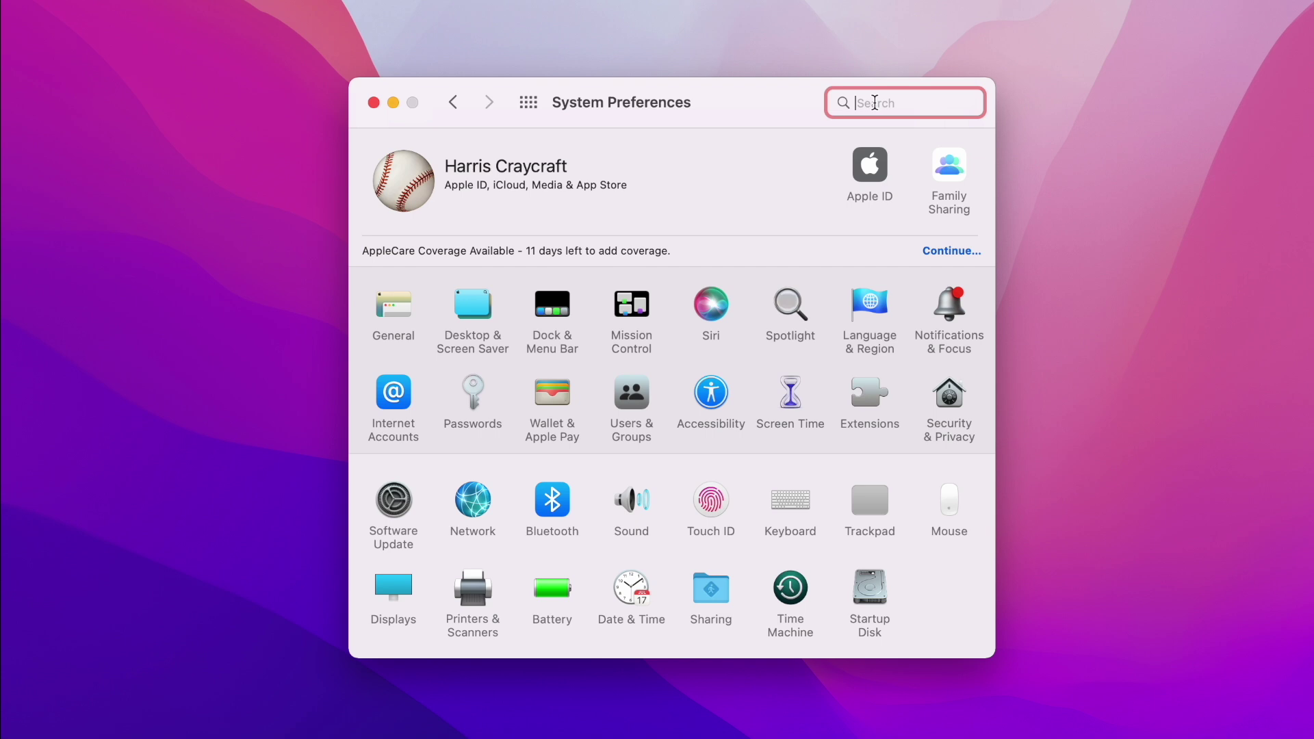
type("touchid")
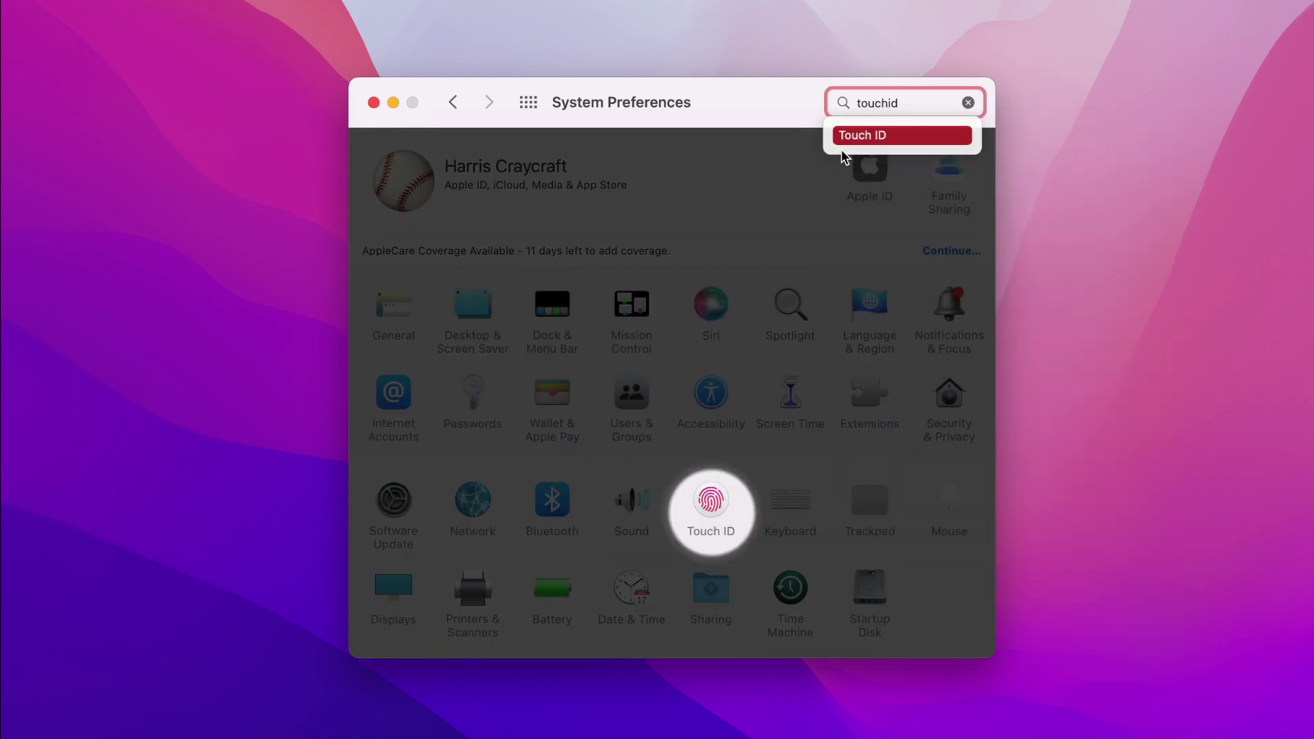
left_click(866, 135)
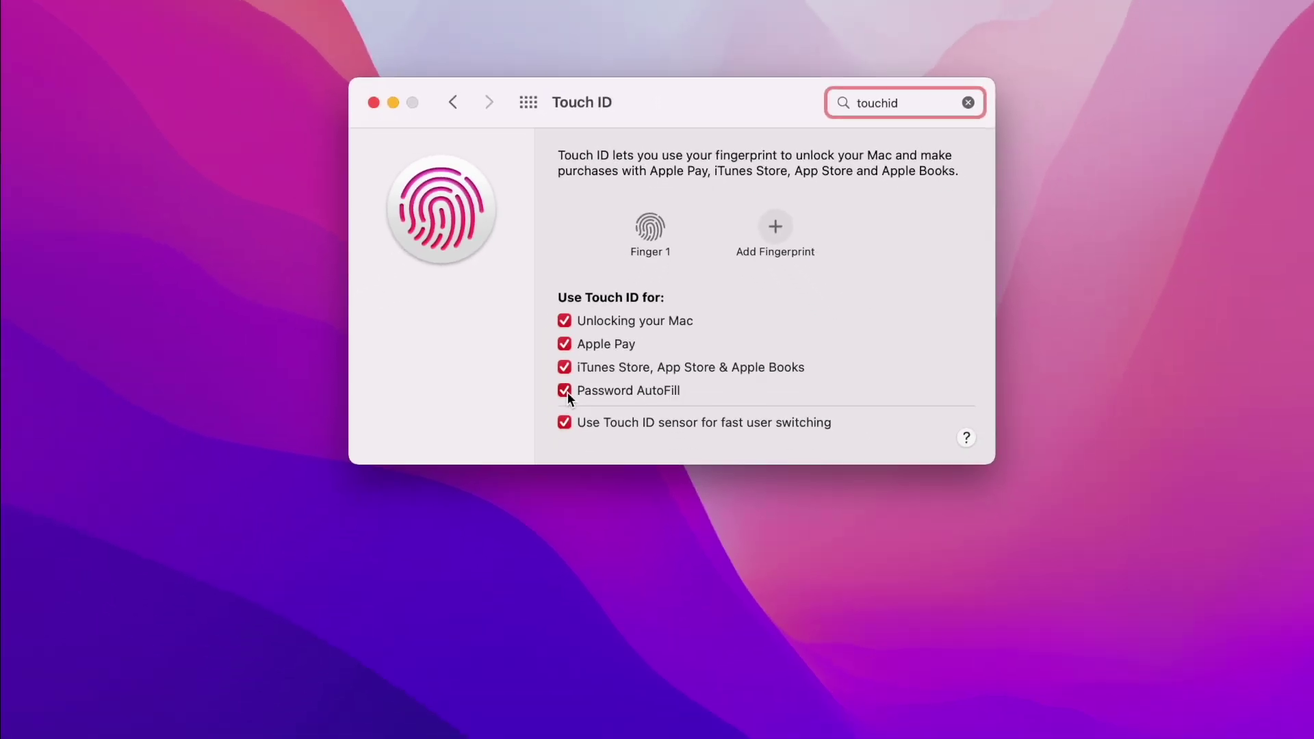
left_click(565, 390)
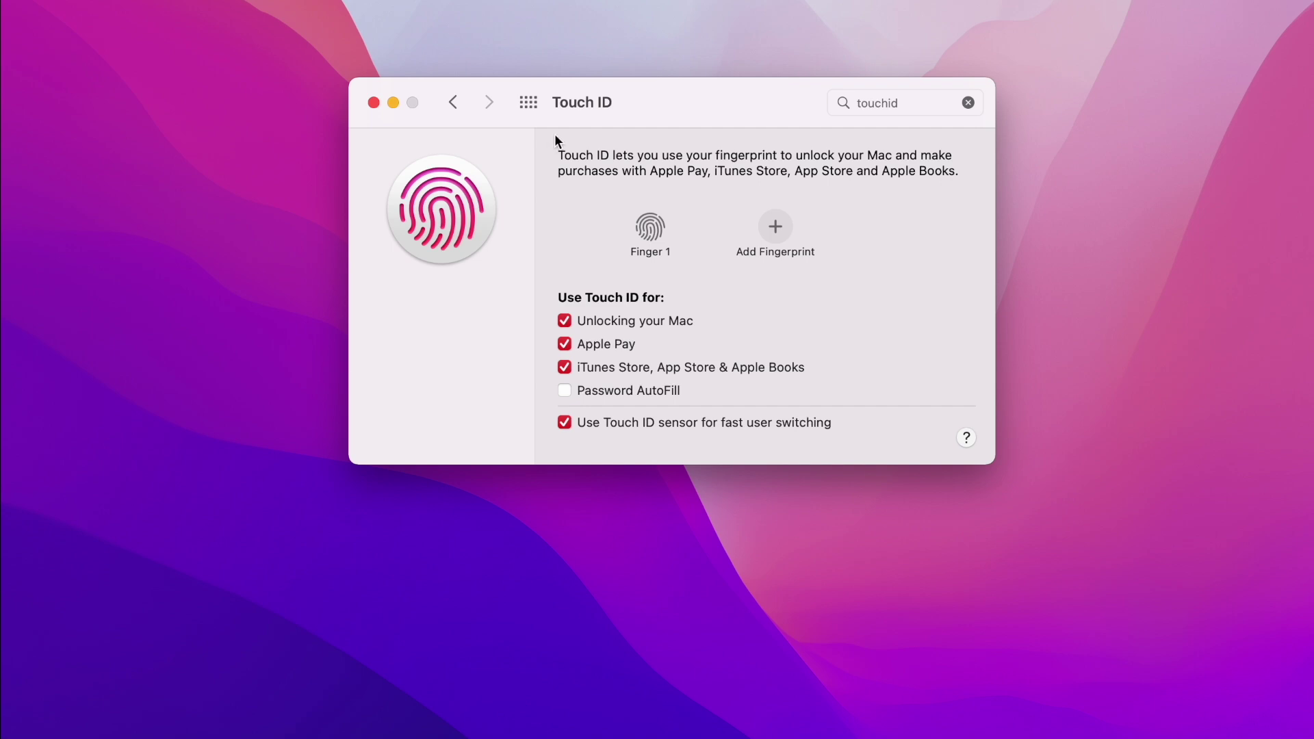
Step: Try a secondary click on the desktop and review the trackpad's Secondary click options, keeping Click in bottom right corner
left_click_drag(616, 108, 651, 151)
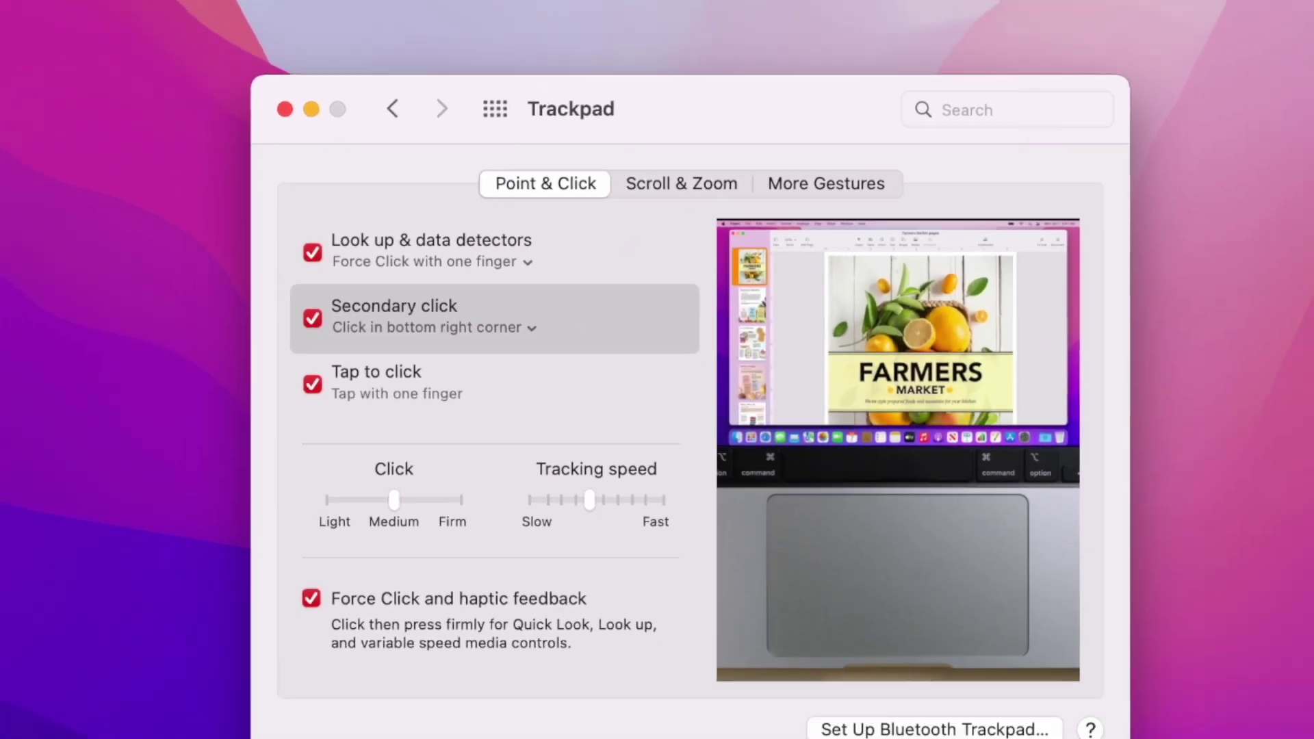
right_click(159, 160)
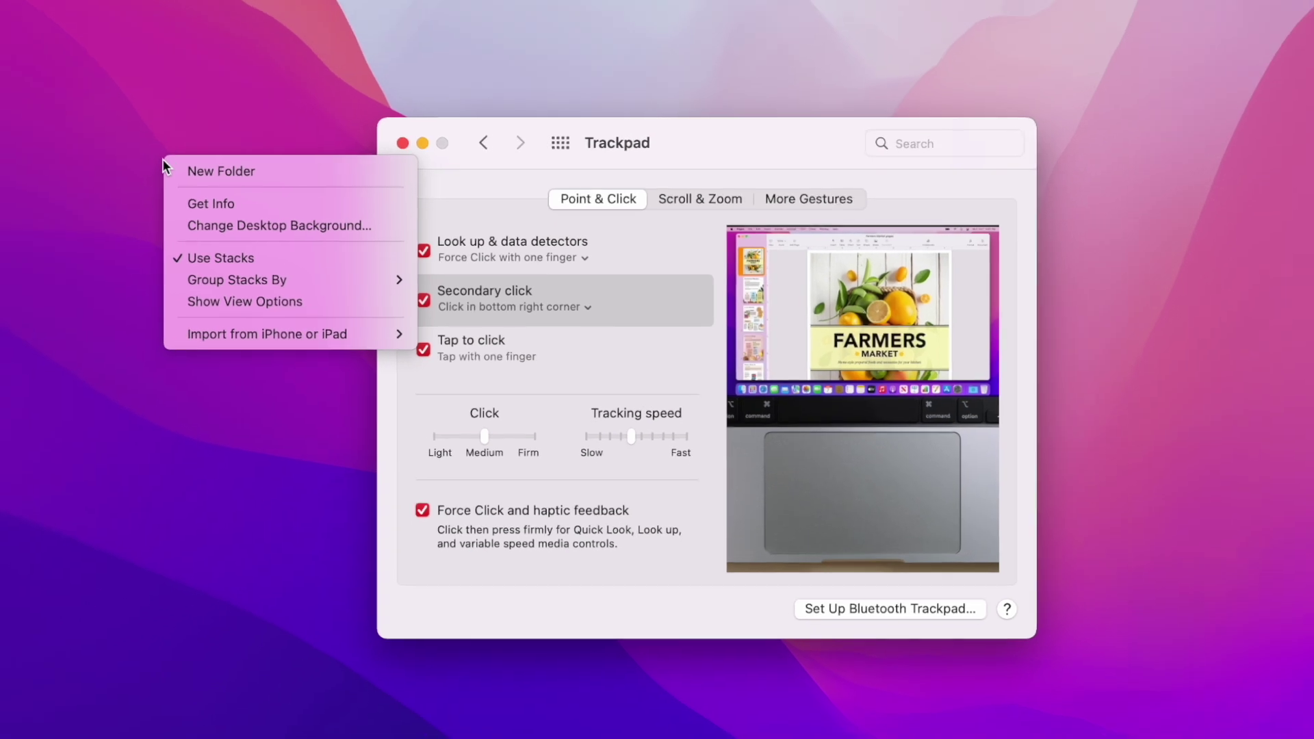
left_click(662, 314)
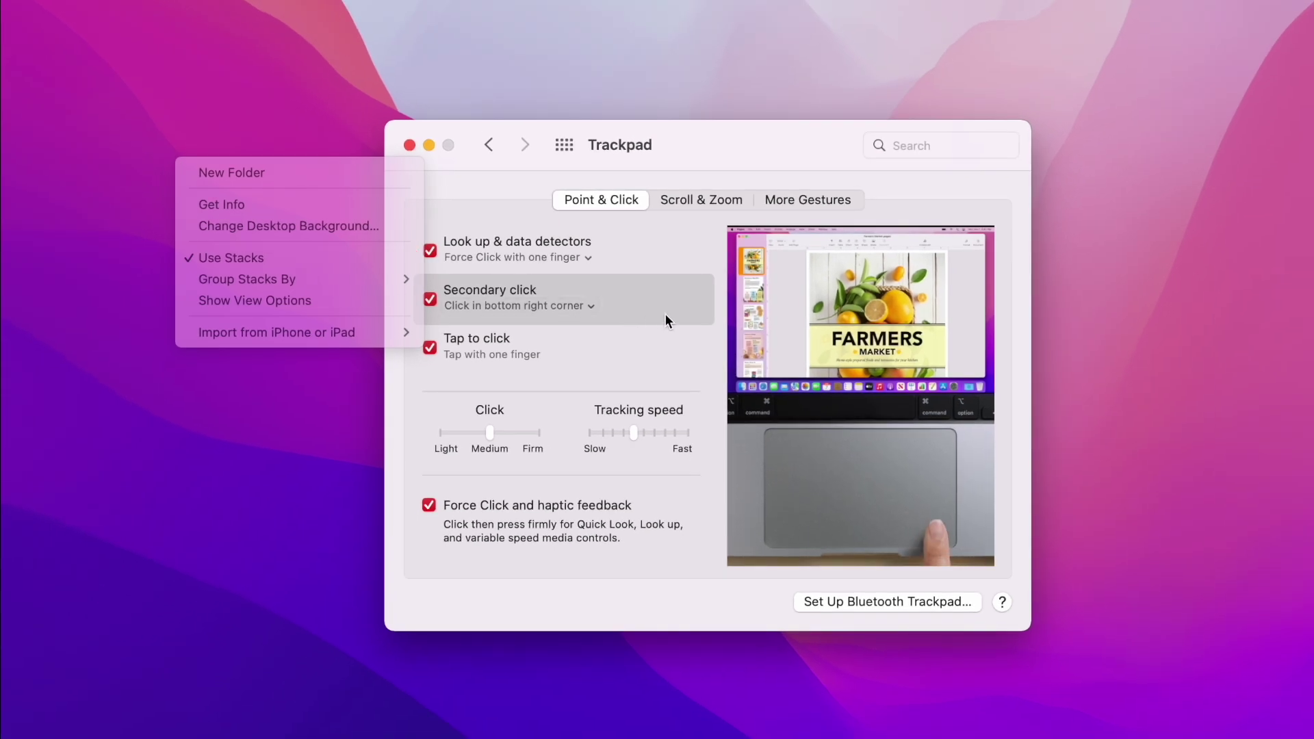
left_click(561, 306)
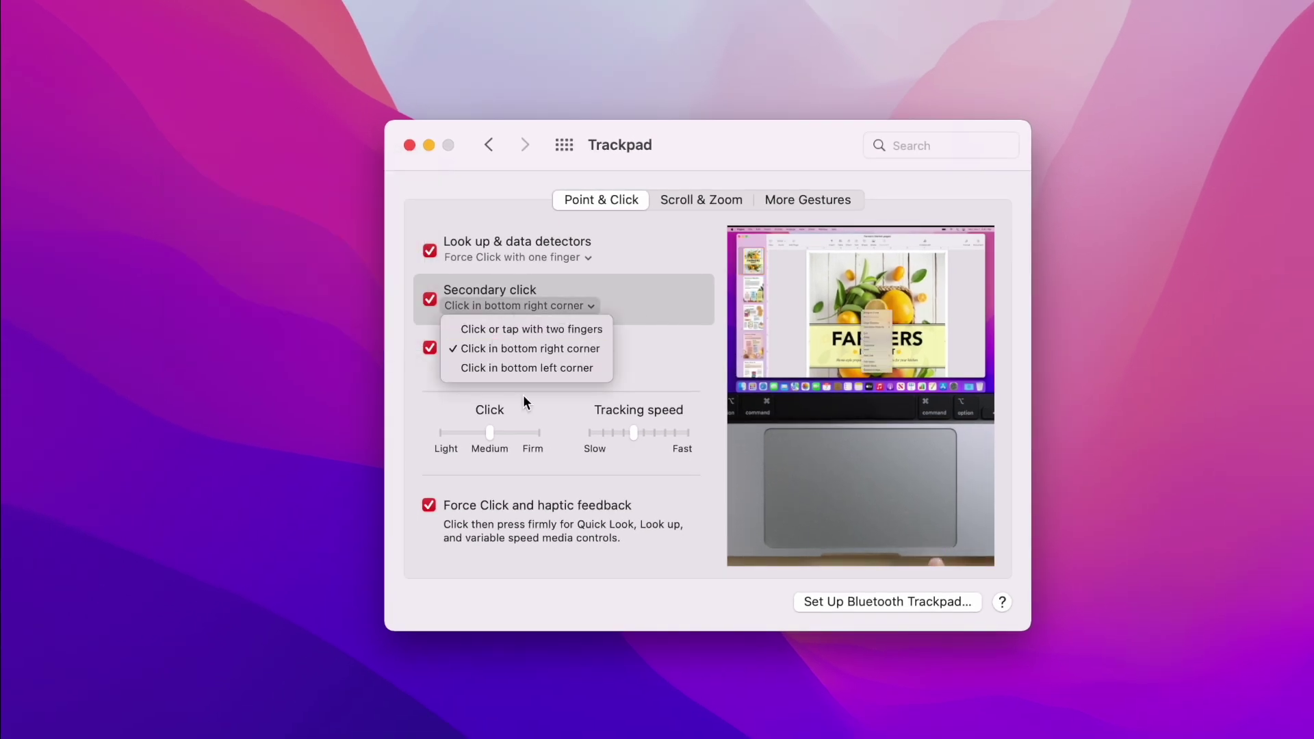
left_click(540, 348)
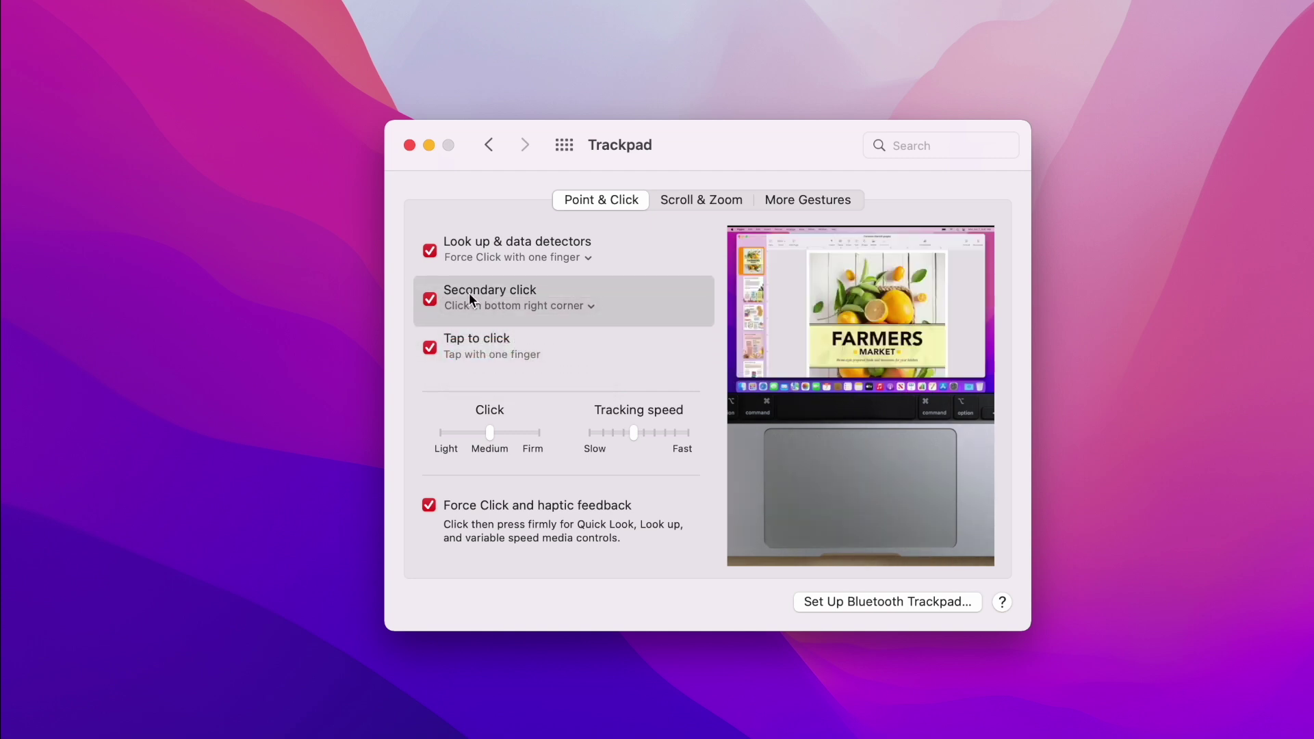
Step: Test the secondary click at two spots on the empty desktop and dismiss the context menu
right_click(83, 98)
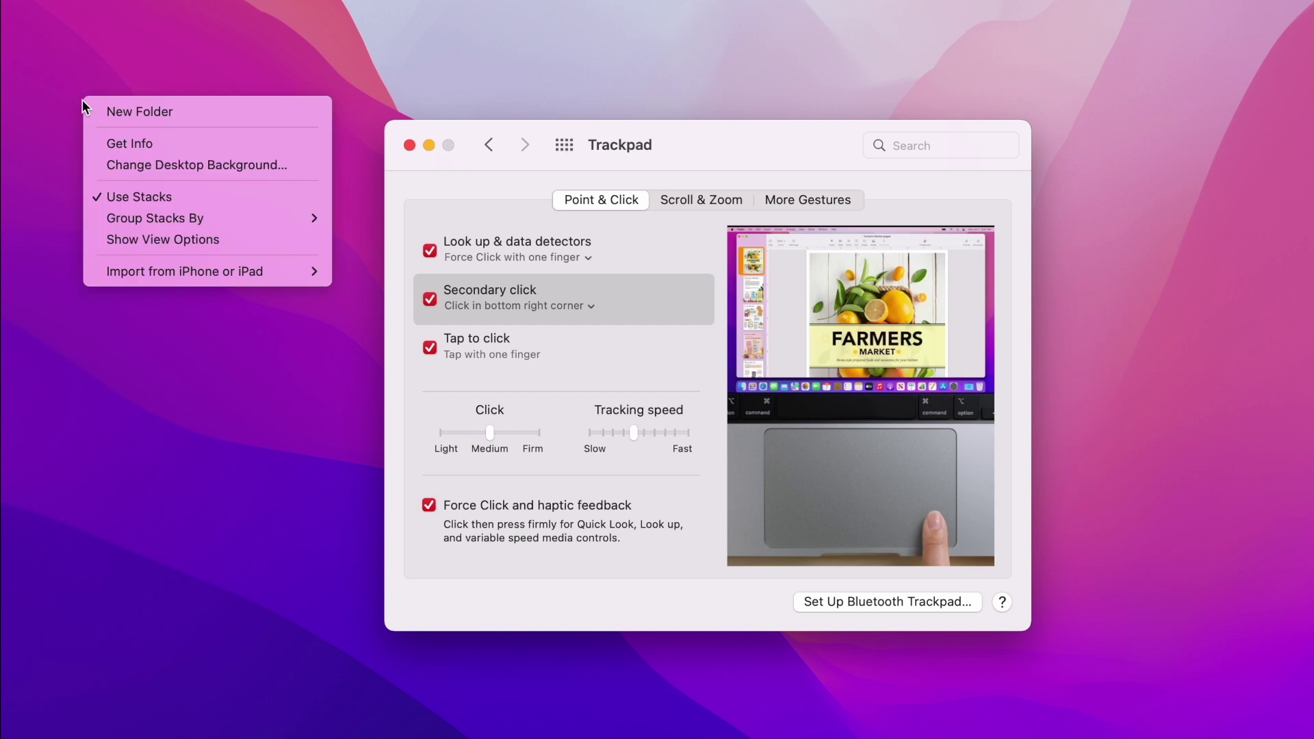
right_click(22, 374)
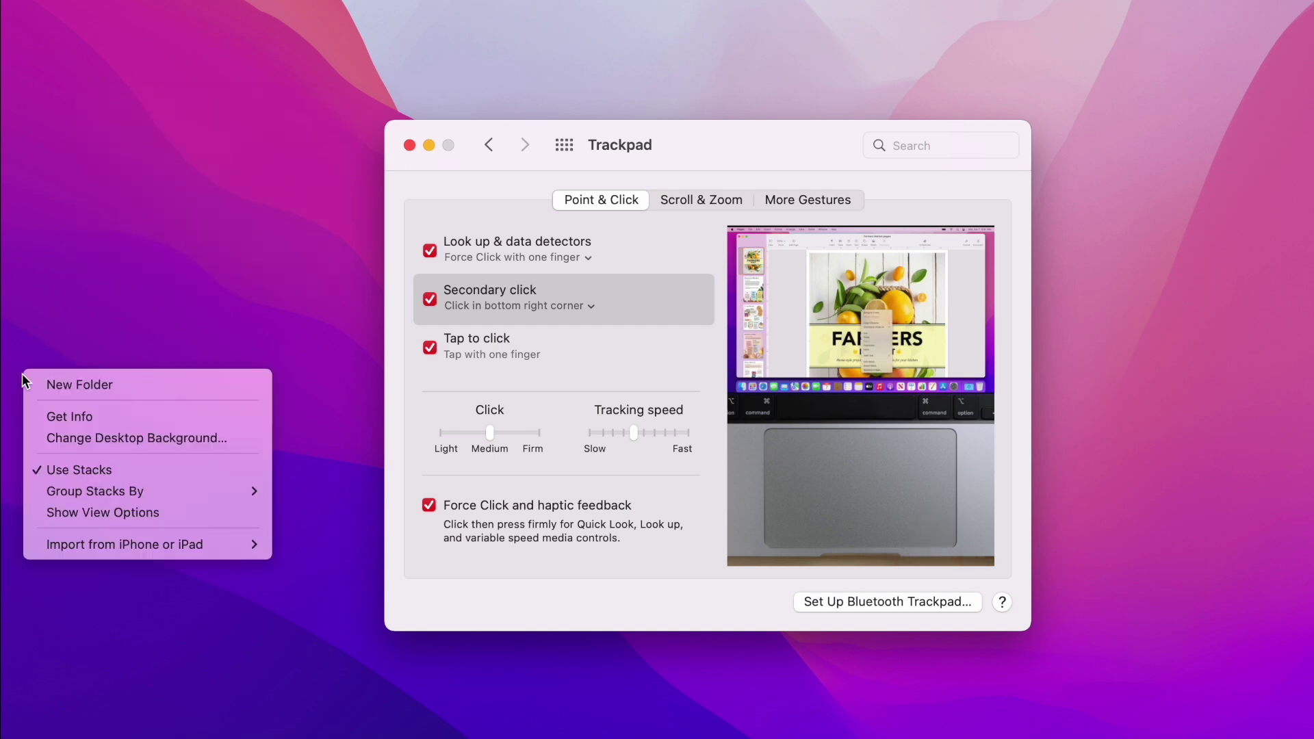
left_click(122, 230)
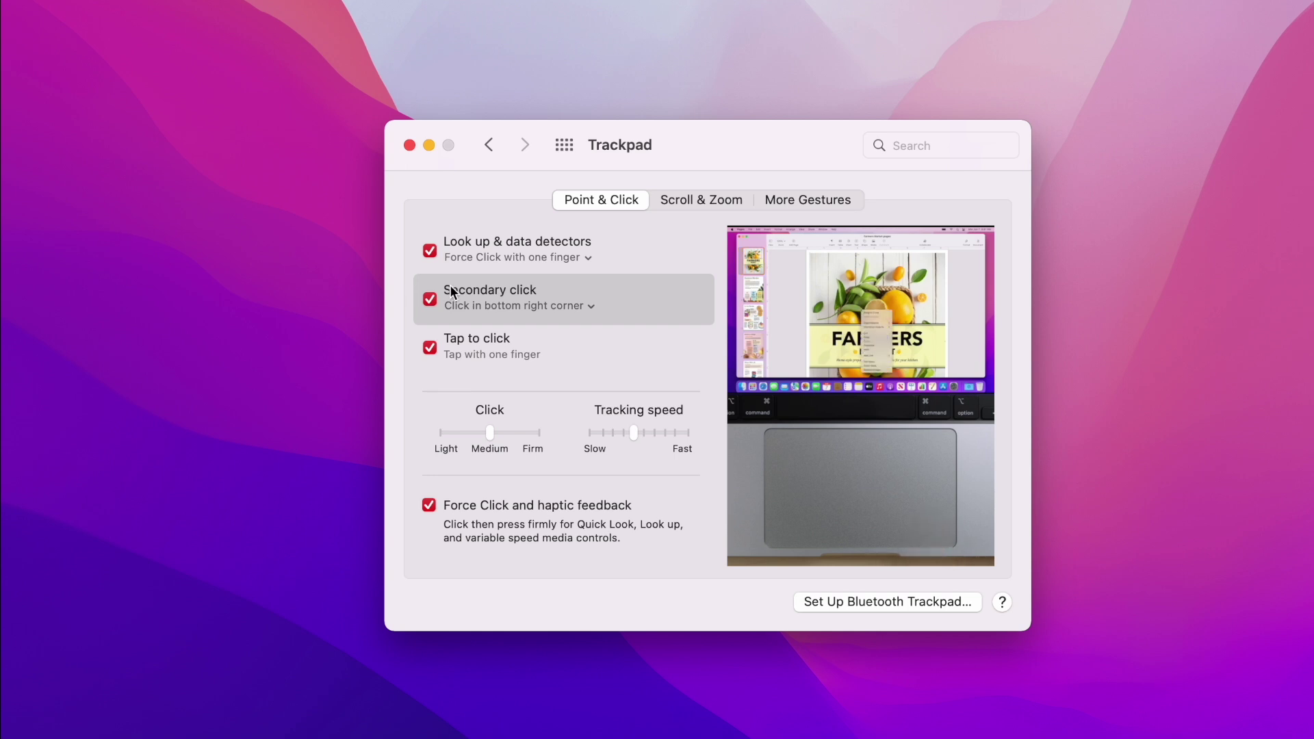
Step: Open the Dock & Menu Bar settings and reveal the hidden Dock at the screen edge
key("super+l")
left_click(592, 346)
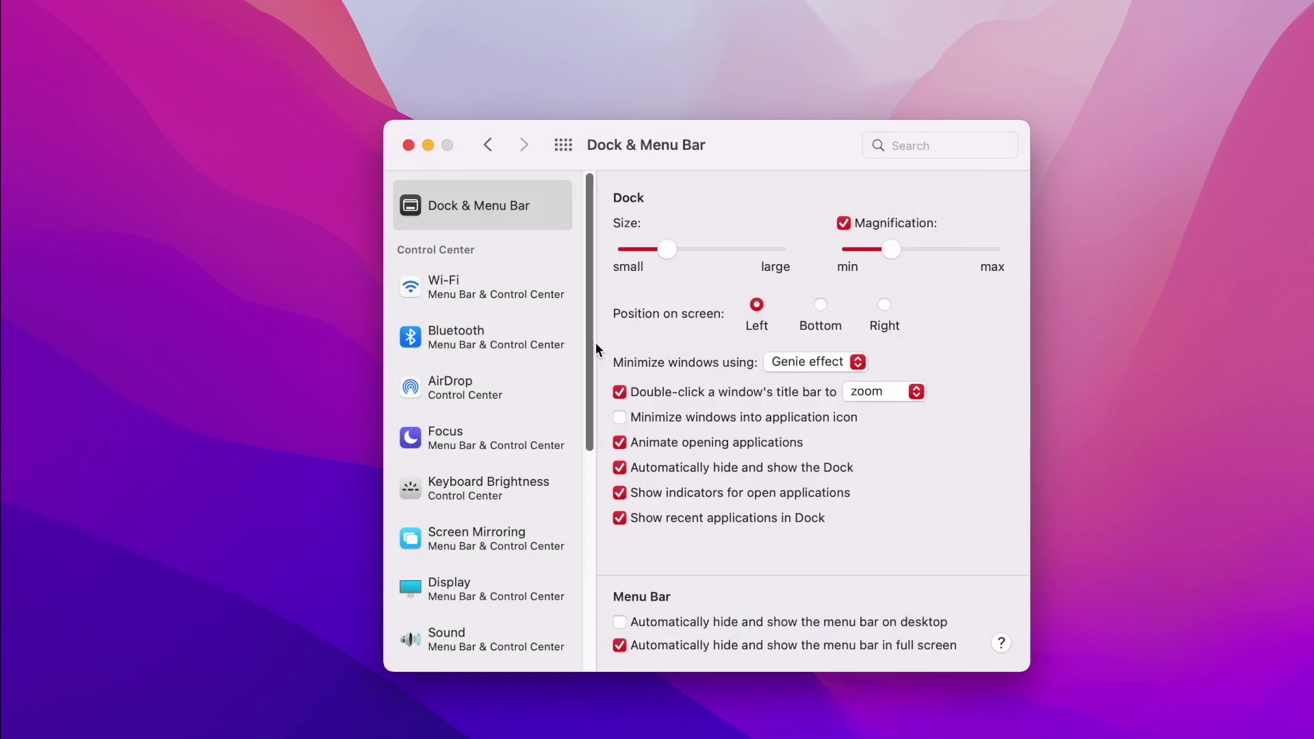
left_click_drag(729, 147, 753, 131)
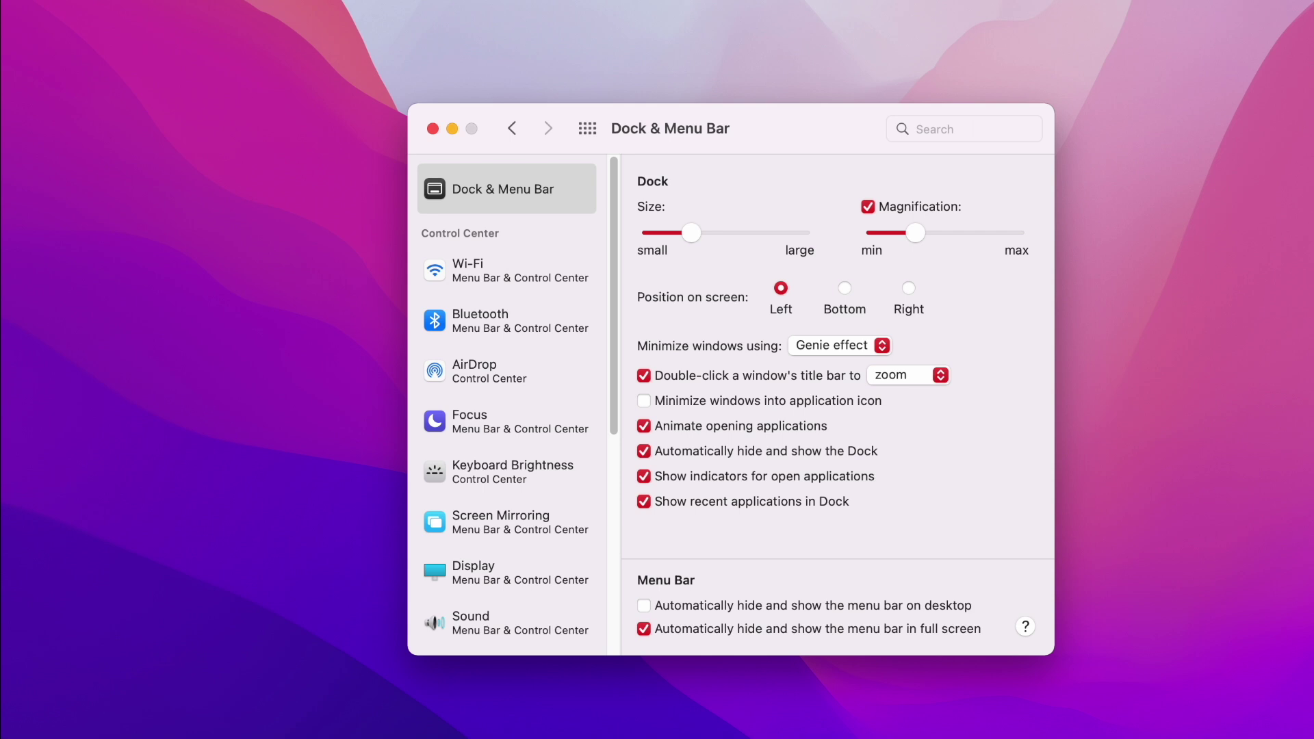
mouse_move(3, 624)
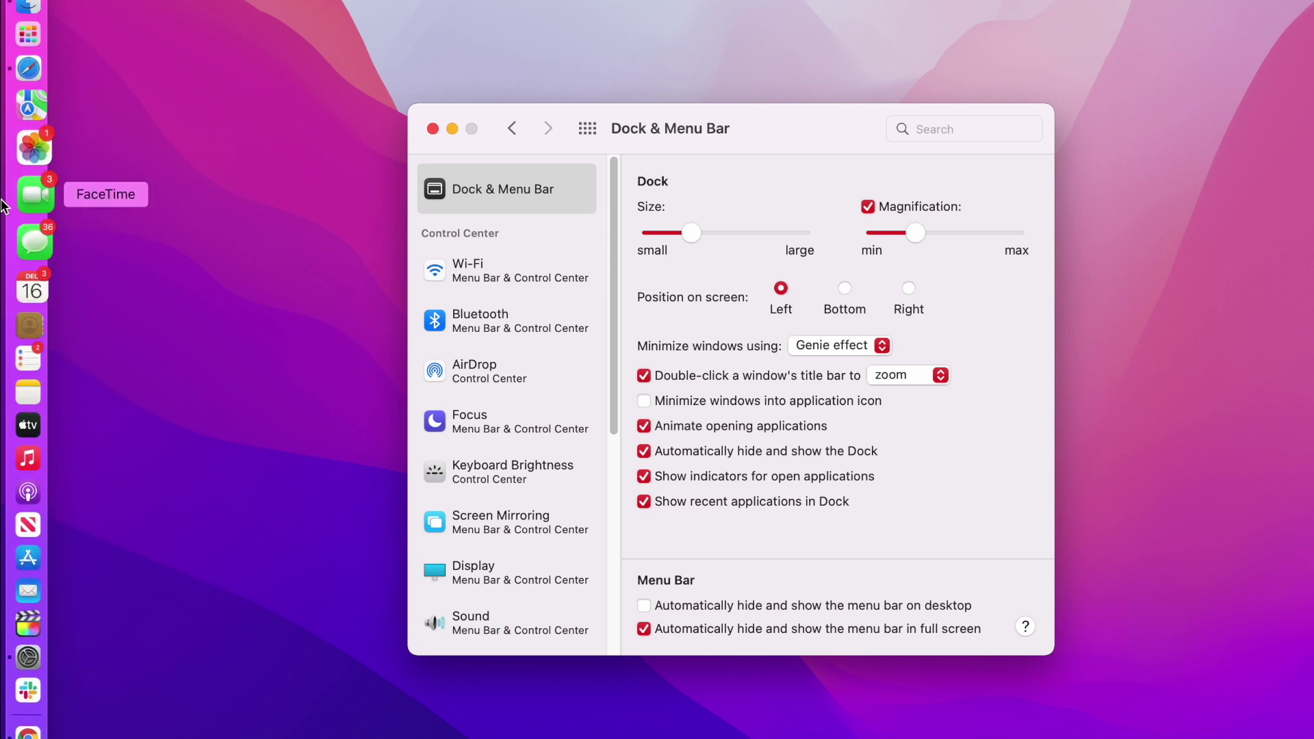
mouse_move(726, 144)
left_mouse_down()
mouse_move(715, 116)
mouse_move(727, 126)
left_mouse_up()
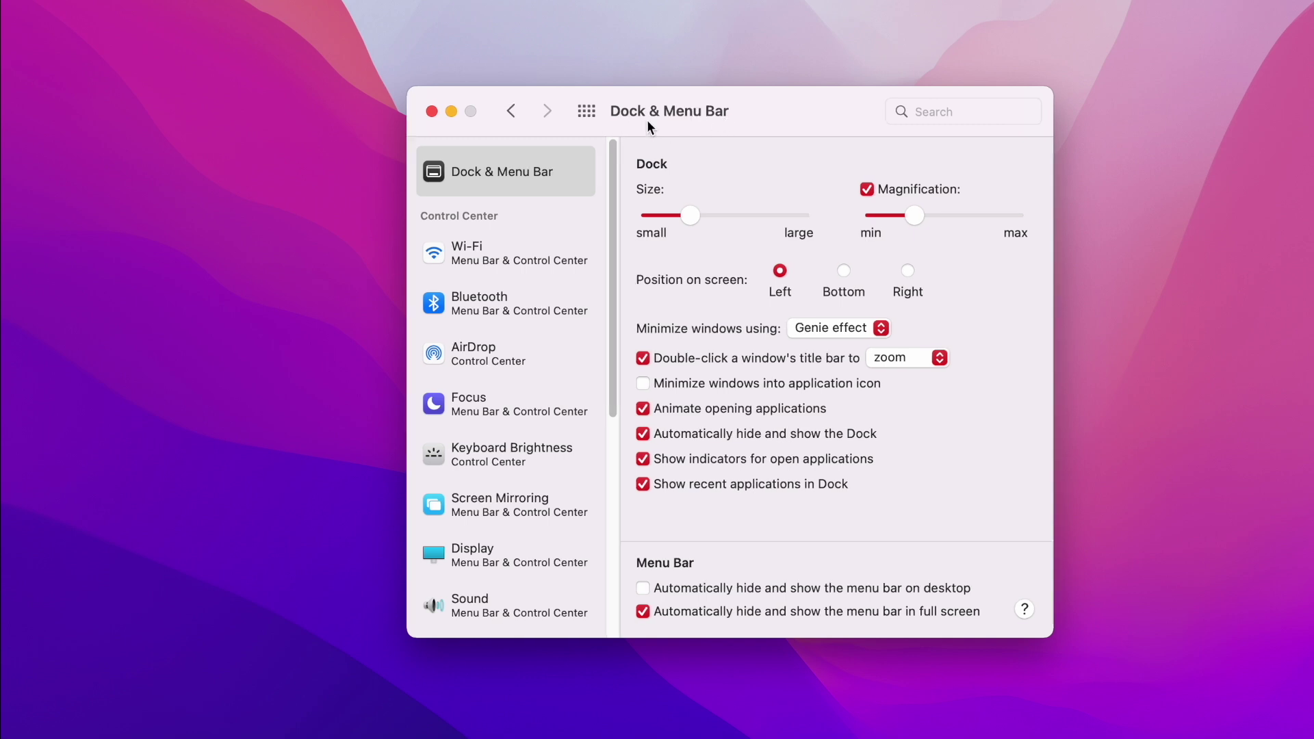
left_click_drag(647, 120, 613, 116)
Step: Try turning off Automatically hide and show the Dock, turn it back on, and reveal the hidden Dock
left_click(661, 214)
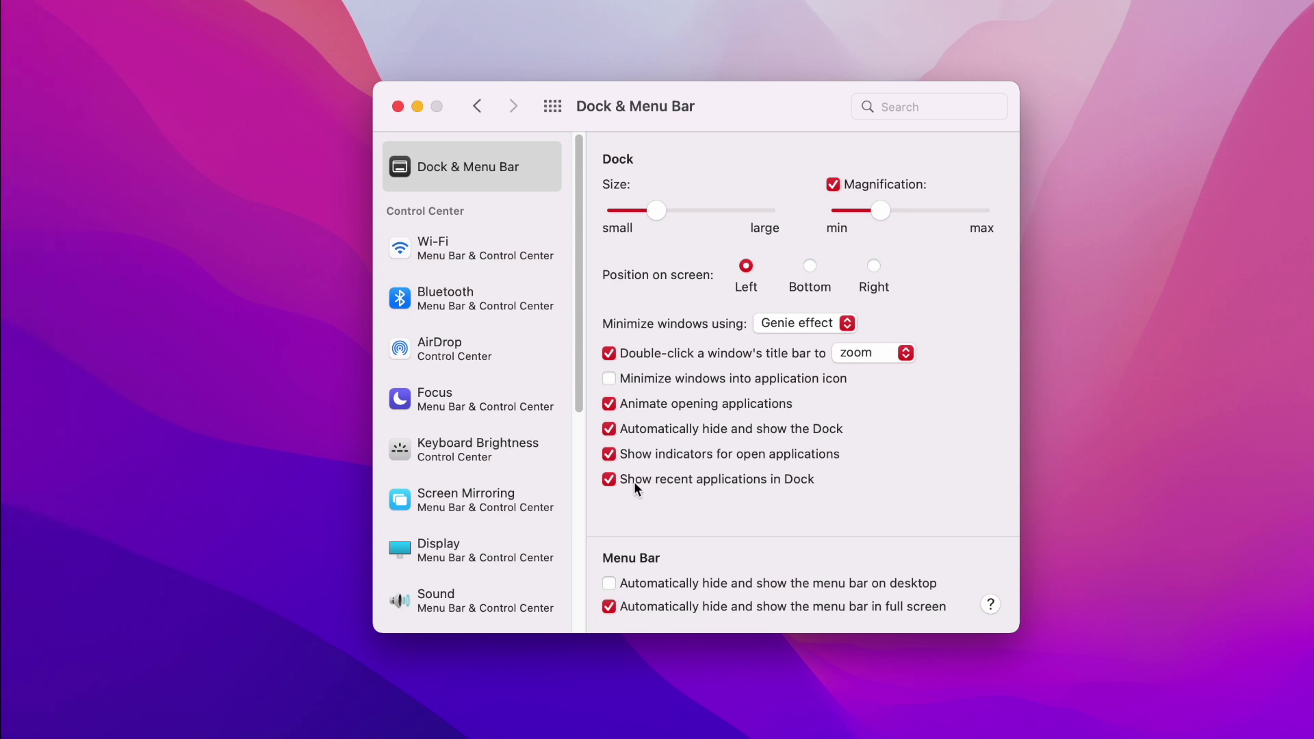
left_click(609, 427)
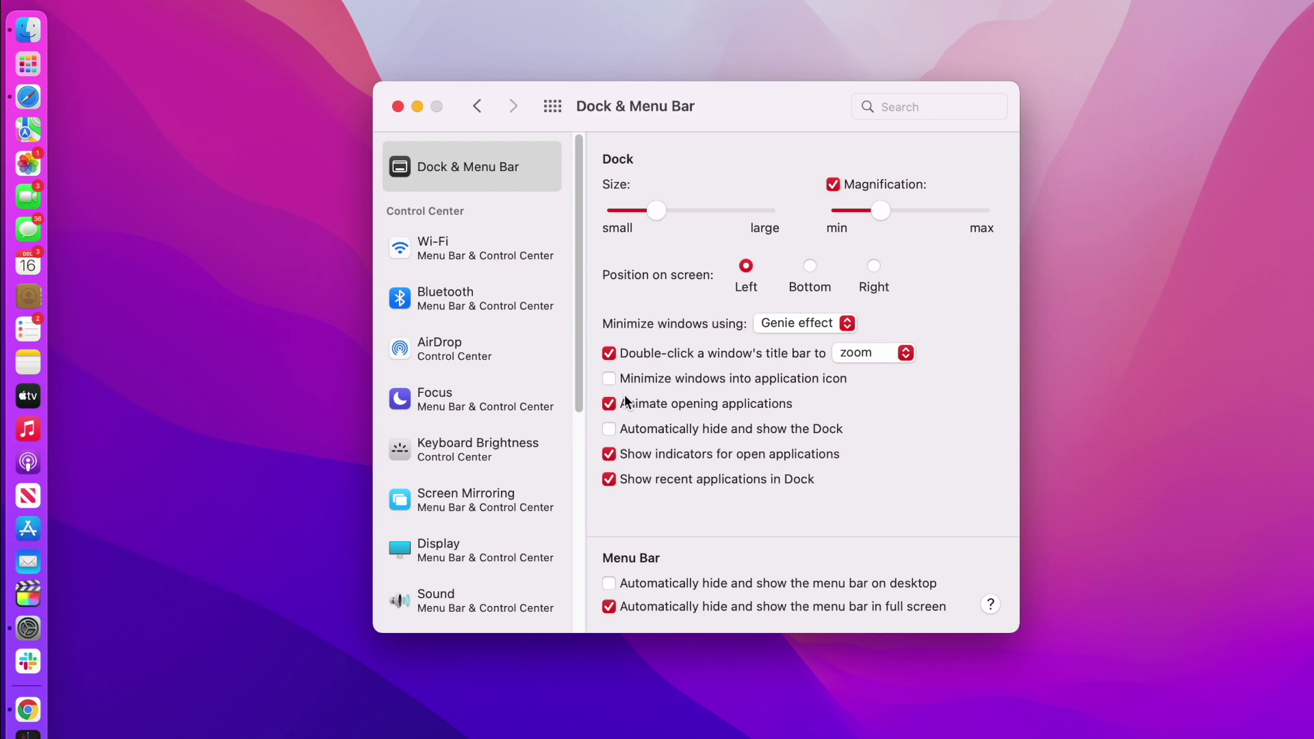
left_click(613, 430)
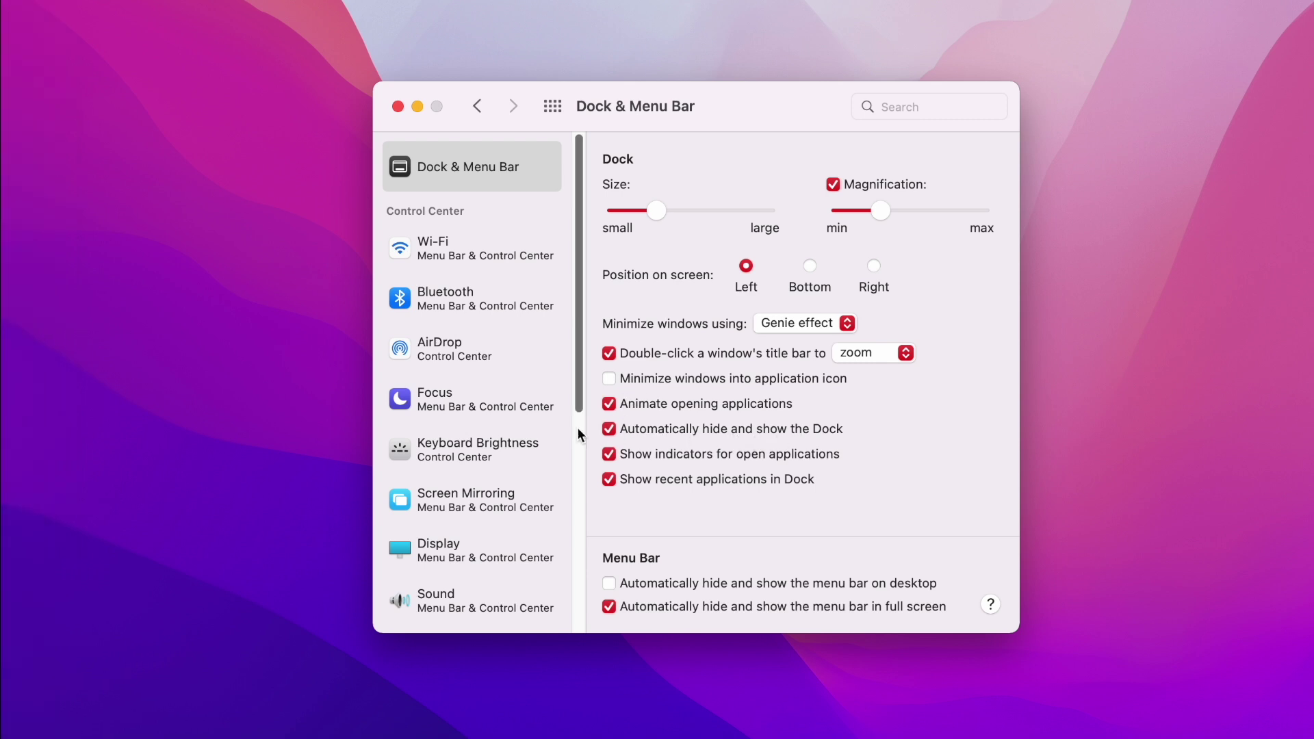
mouse_move(4, 342)
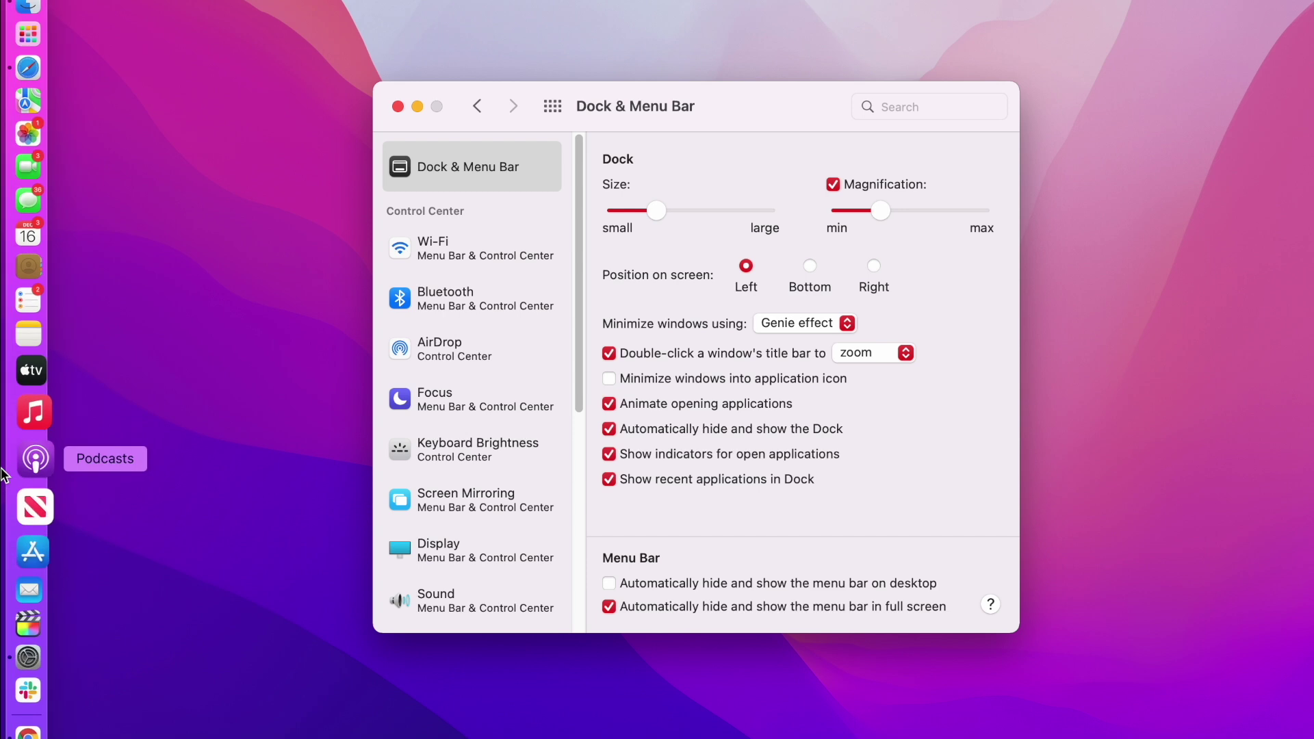
Step: Try the Dock at nearly its largest size, reduce it to near the small end, and reveal the Dock
left_click_drag(653, 210, 765, 210)
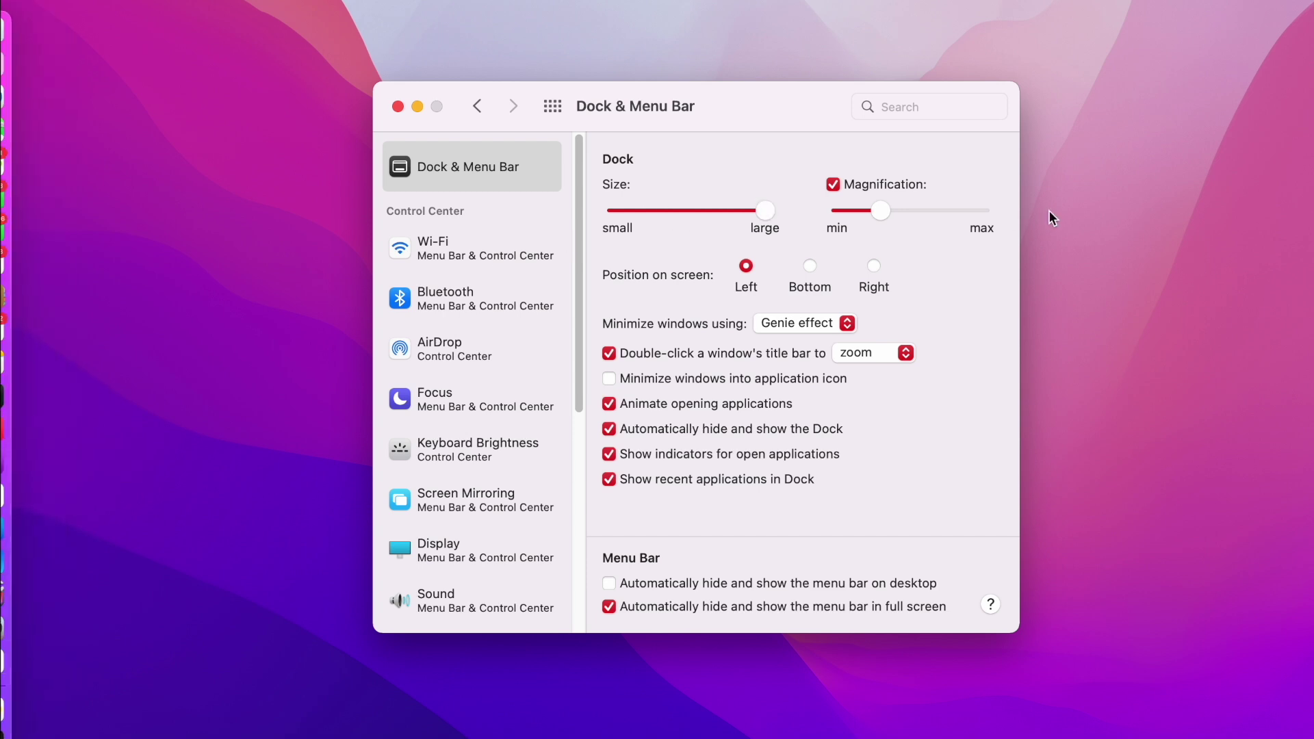
left_click_drag(765, 210, 636, 211)
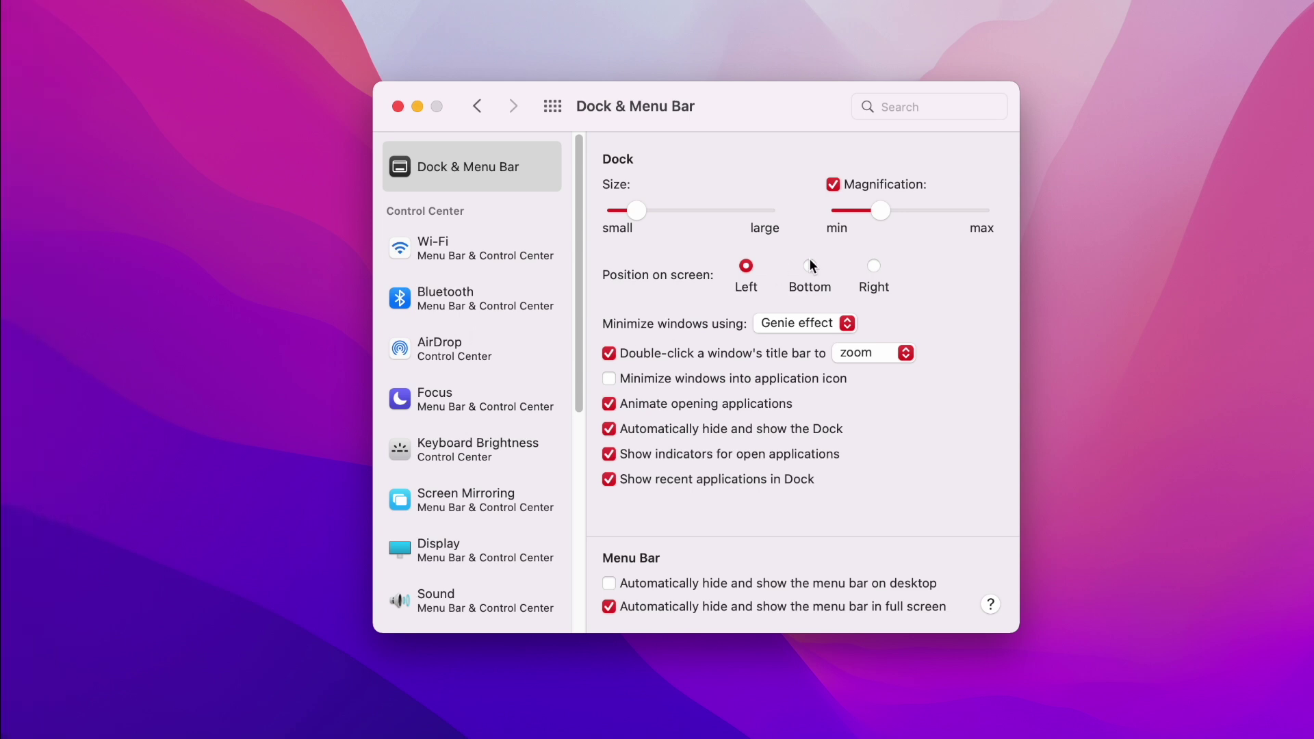
left_click_drag(689, 110, 690, 169)
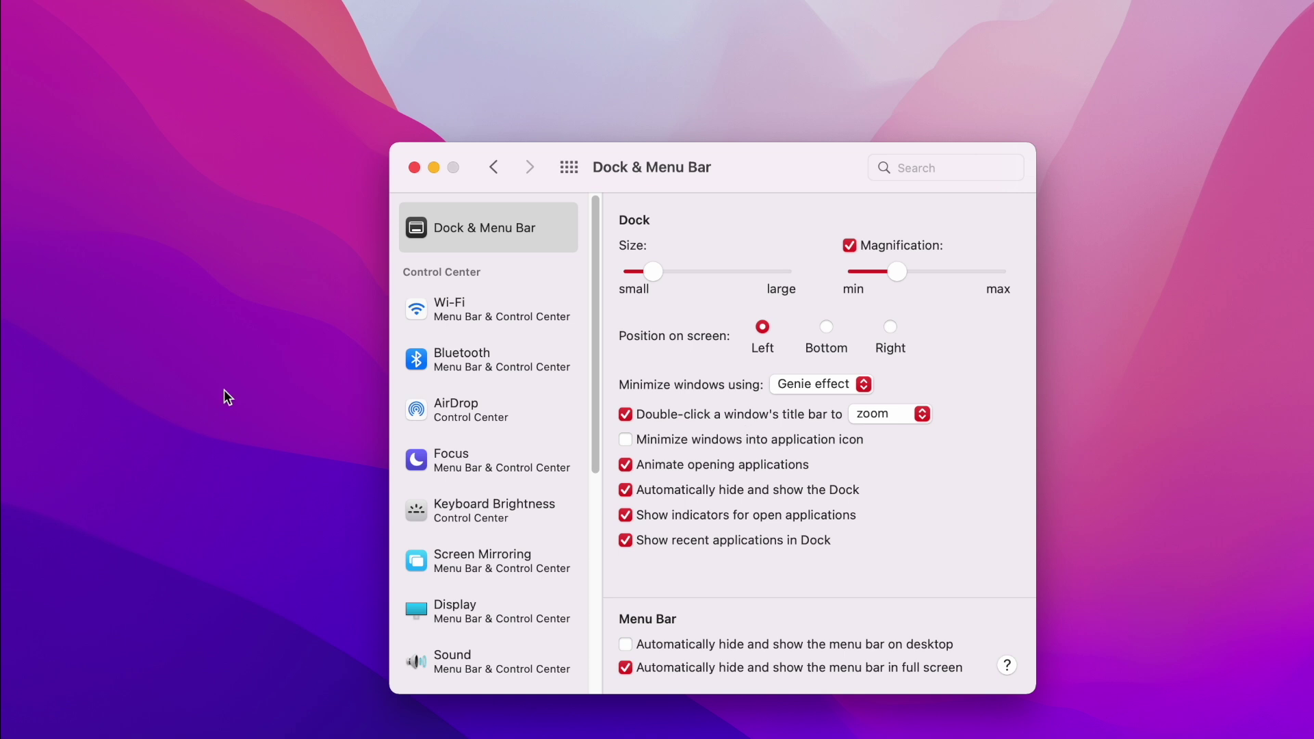
mouse_move(2, 493)
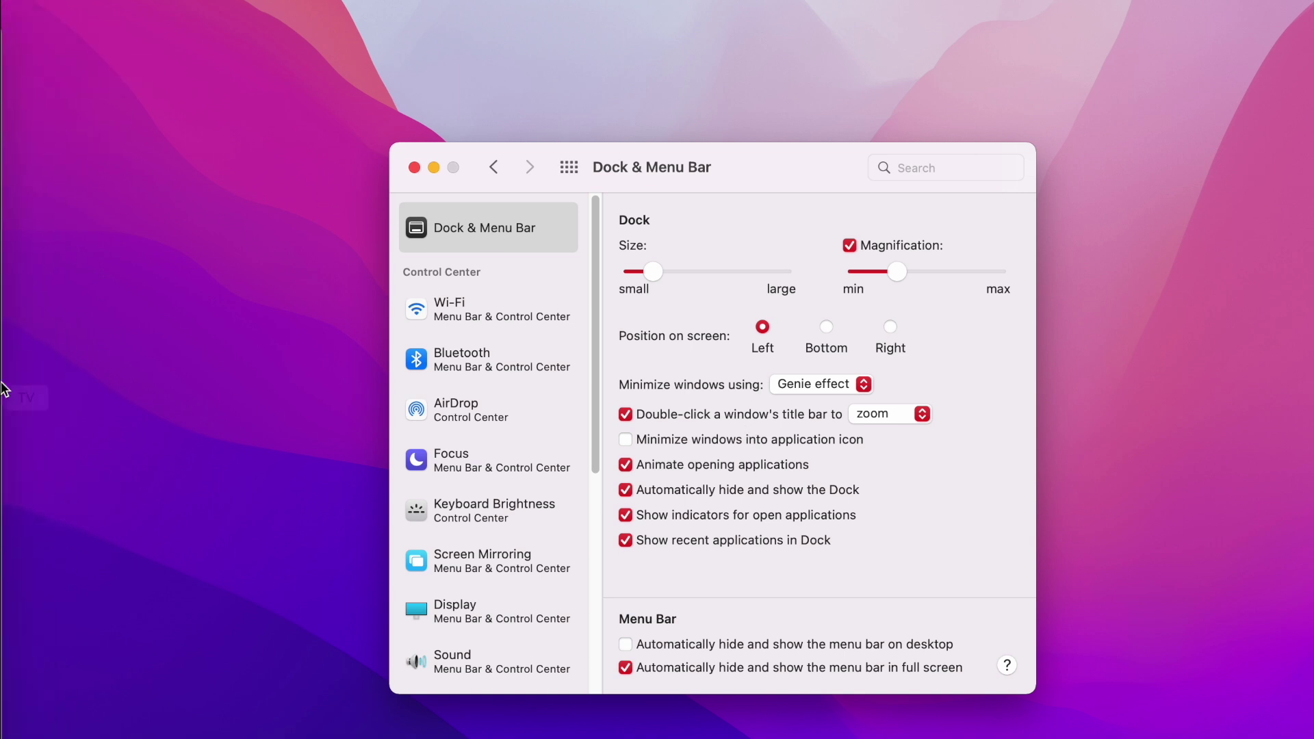
Step: Try Automatically hide and show the menu bar on desktop and reveal the menu bar at the screen edge
left_click(686, 644)
mouse_move(787, 0)
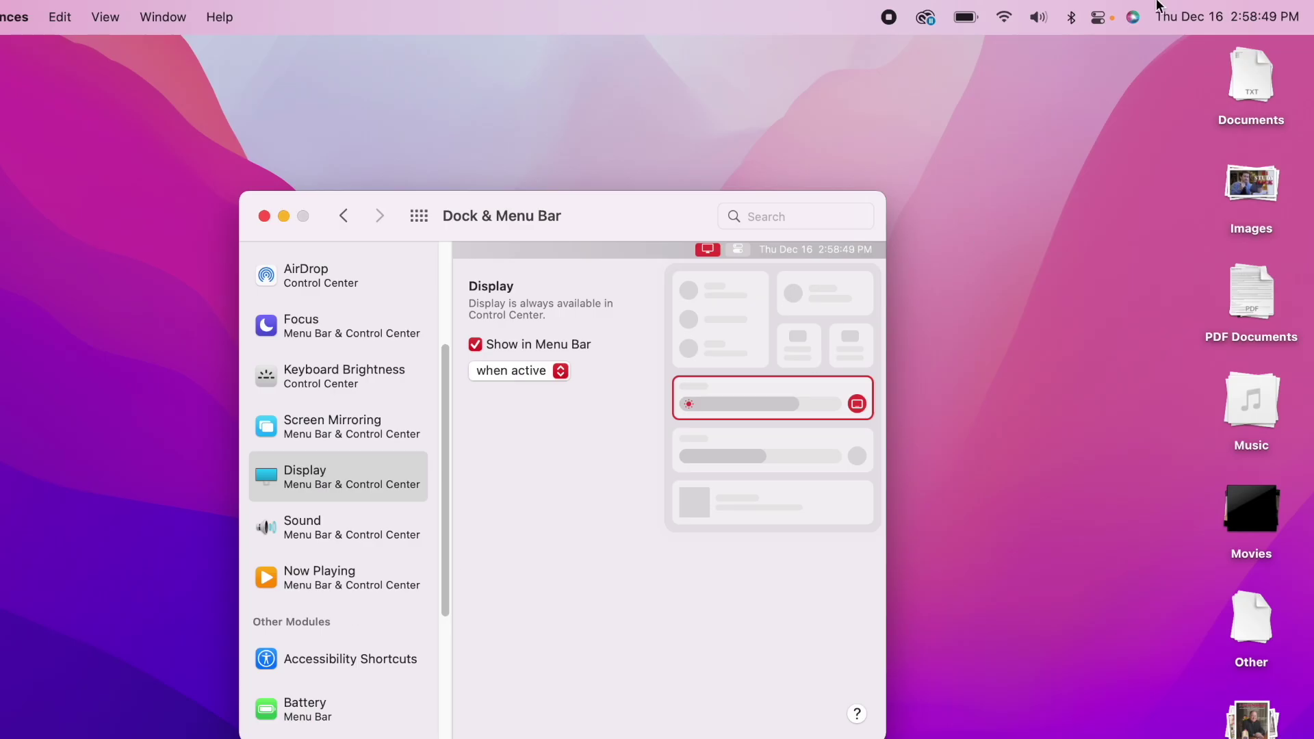
Step: Add Focus from Control Center to the menu bar between Wi-Fi and Sound, and check the Focus and Now Playing menu bar items
left_click(1099, 17)
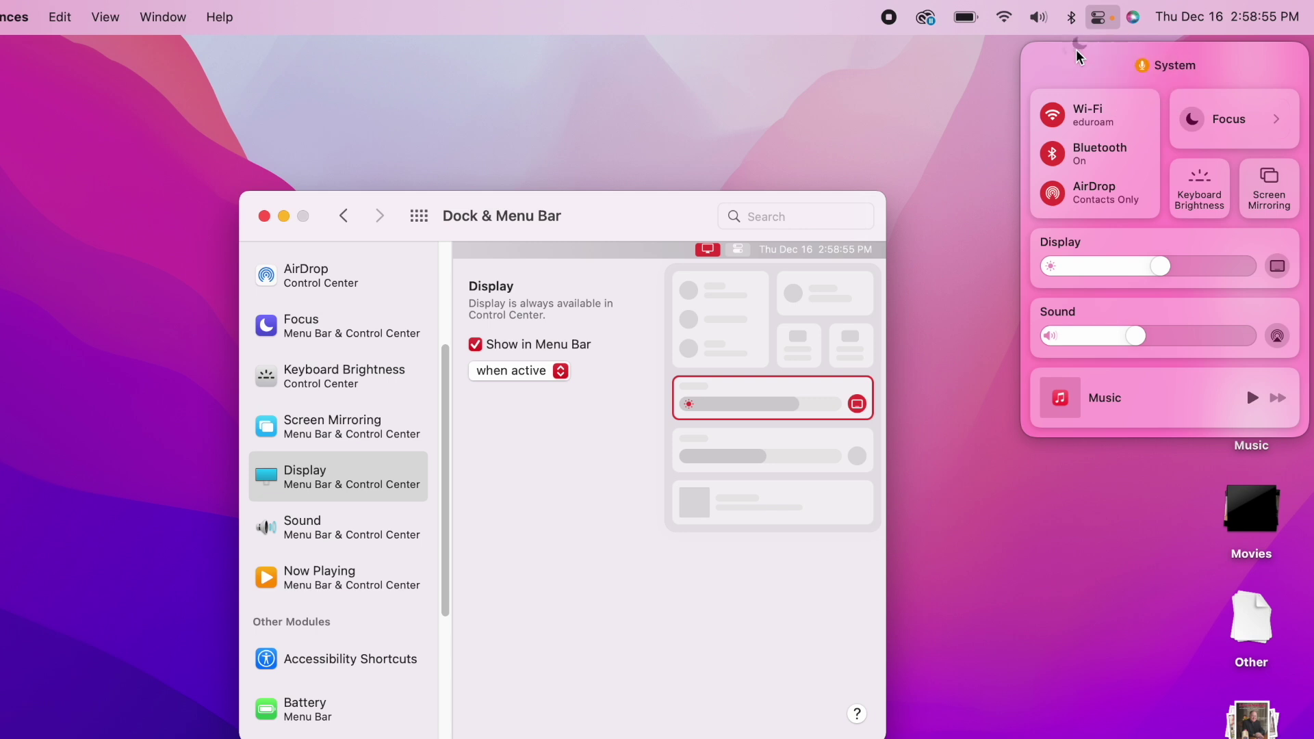
left_click_drag(930, 26, 998, 26)
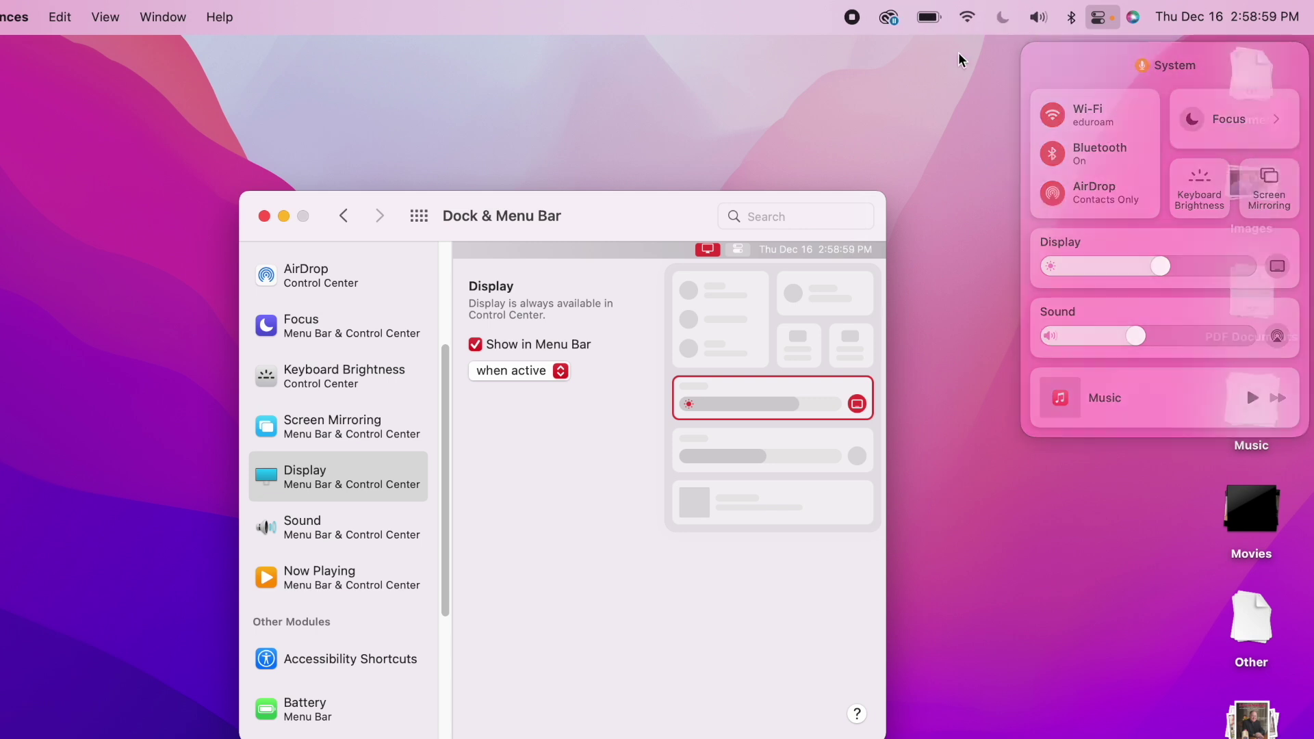
left_click(1003, 18)
left_click(1199, 60)
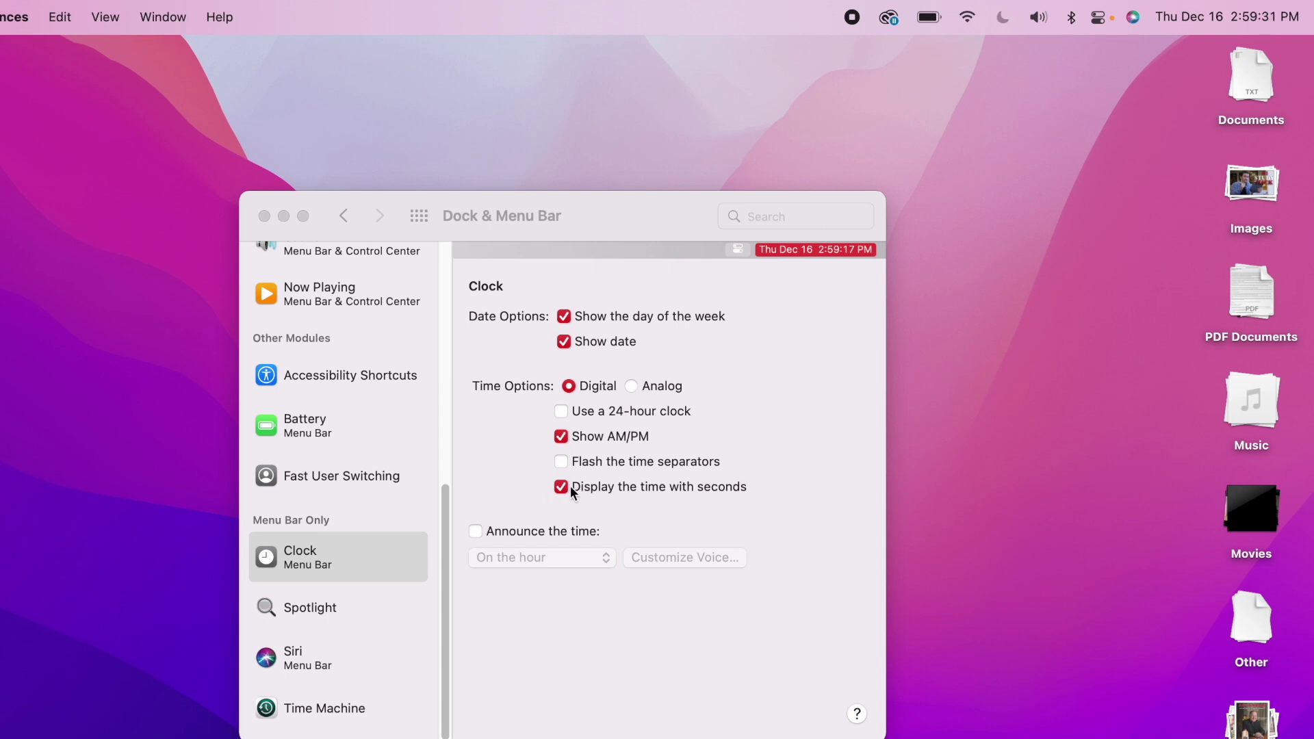
left_click(753, 19)
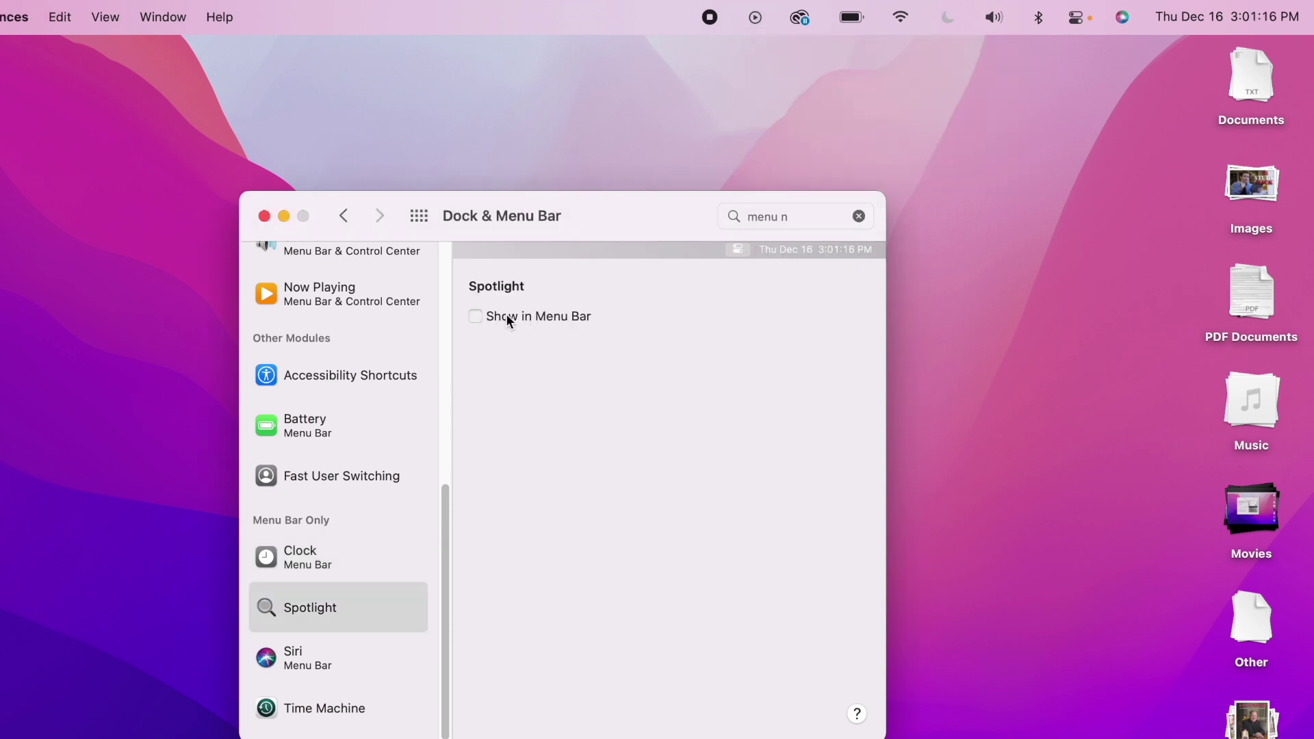
Step: Toggle Show in Menu Bar for Spotlight, leaving it off, and briefly open and close the Spotlight search
left_click(506, 315)
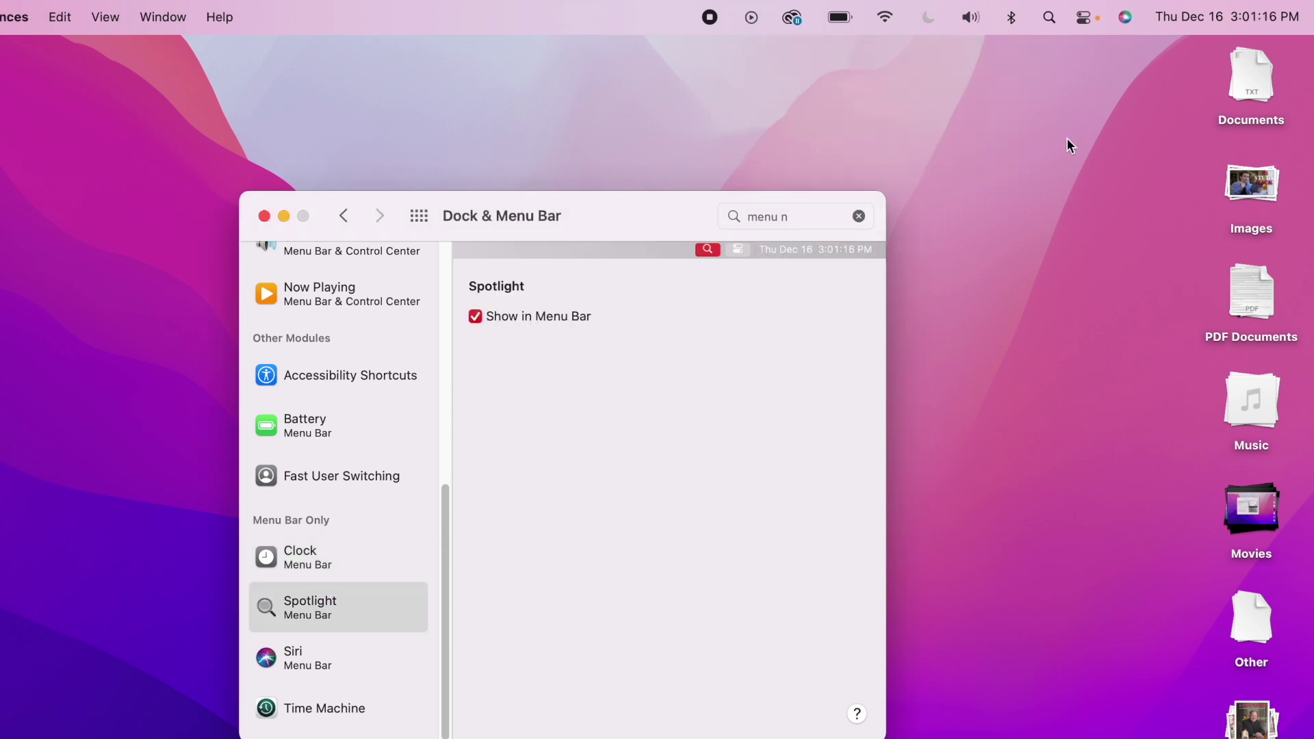
left_click(540, 328)
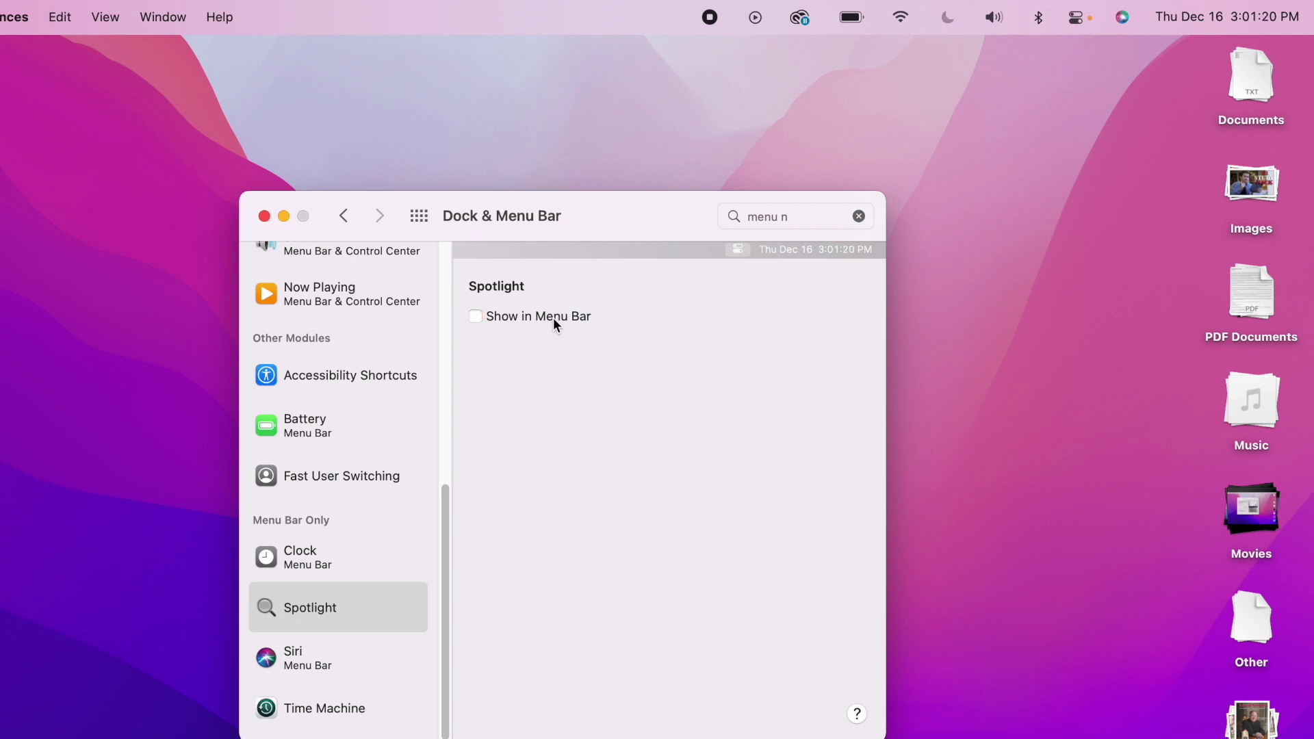
key("super+space")
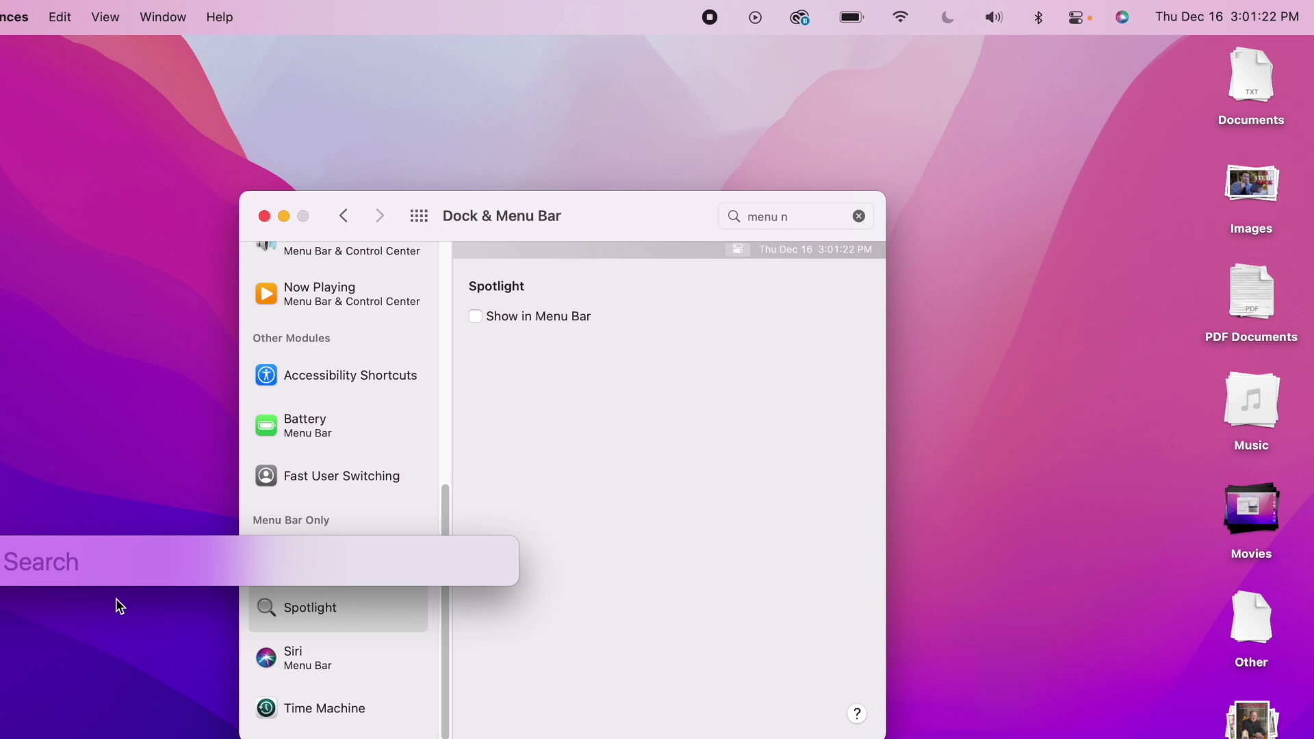
left_click_drag(49, 561, 495, 401)
key("Escape")
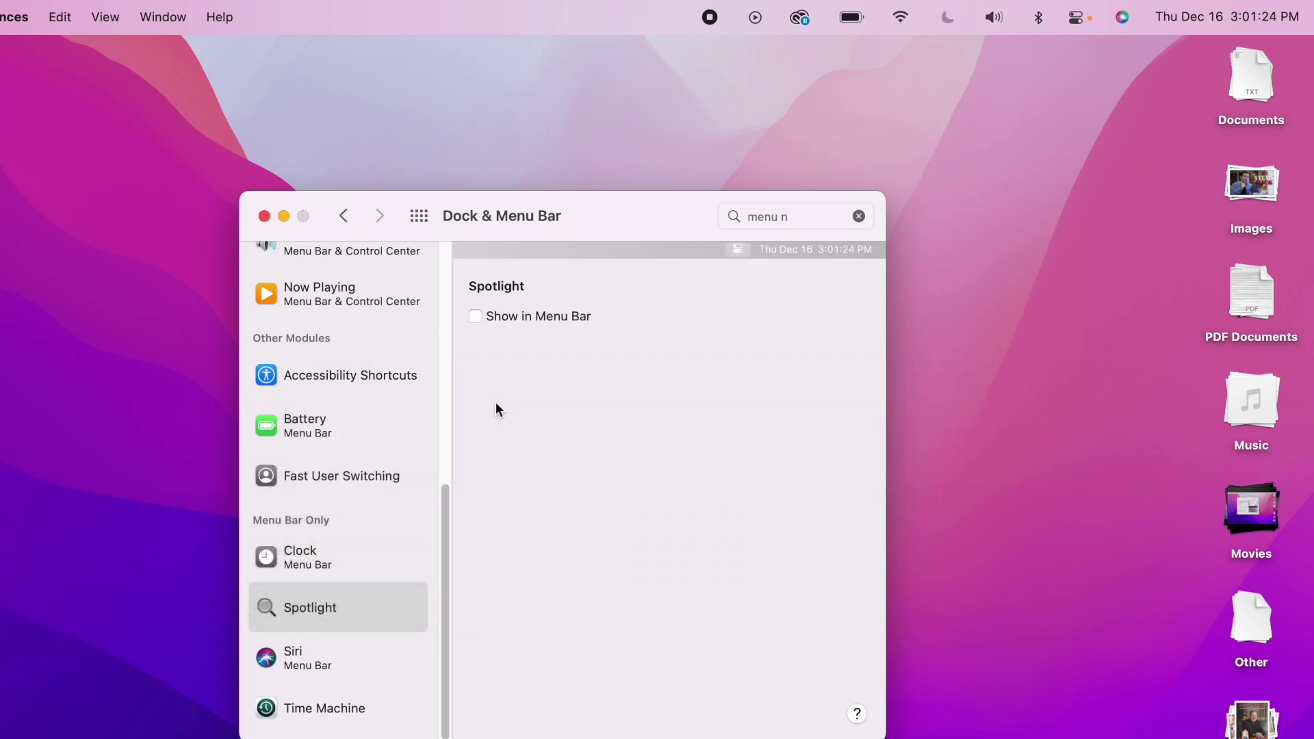
left_click(474, 317)
left_click(474, 317)
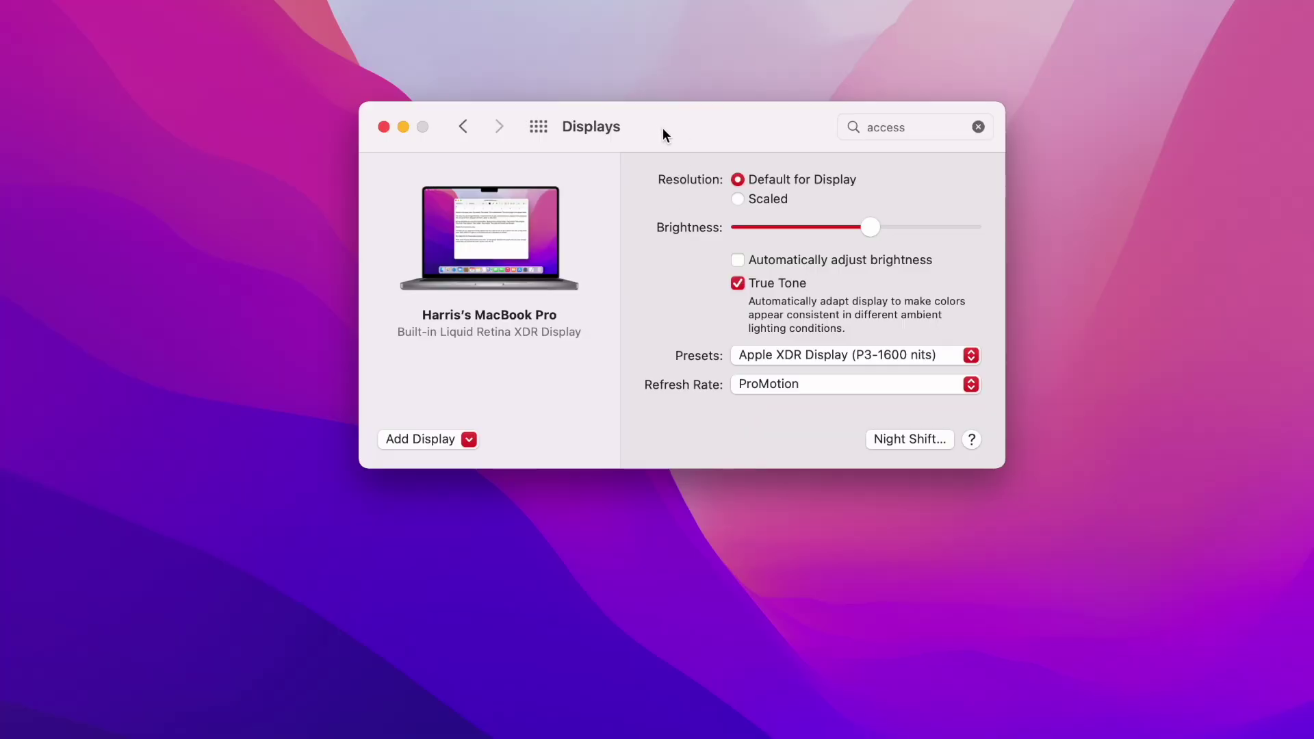
Step: Open the Displays settings, try the brightness slider, and turn off Automatically adjust brightness
left_click(544, 120)
left_click(405, 608)
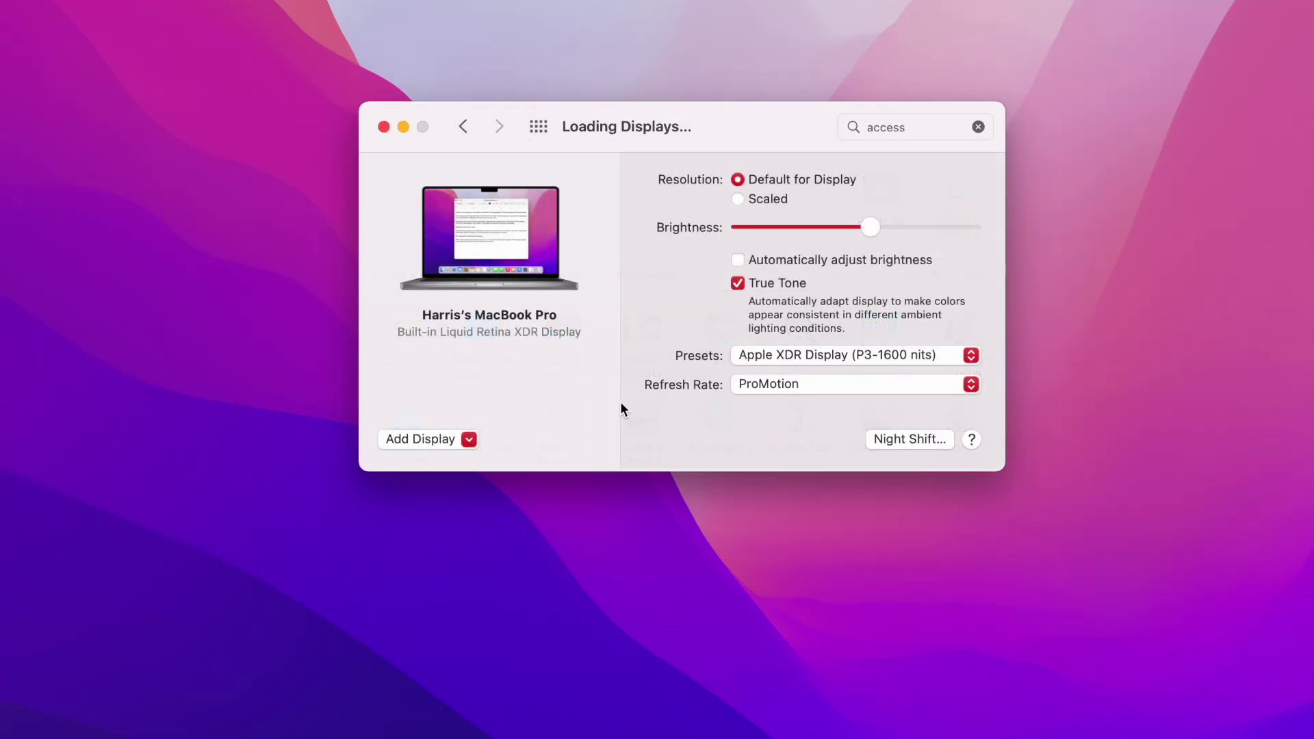
left_click_drag(870, 224, 820, 226)
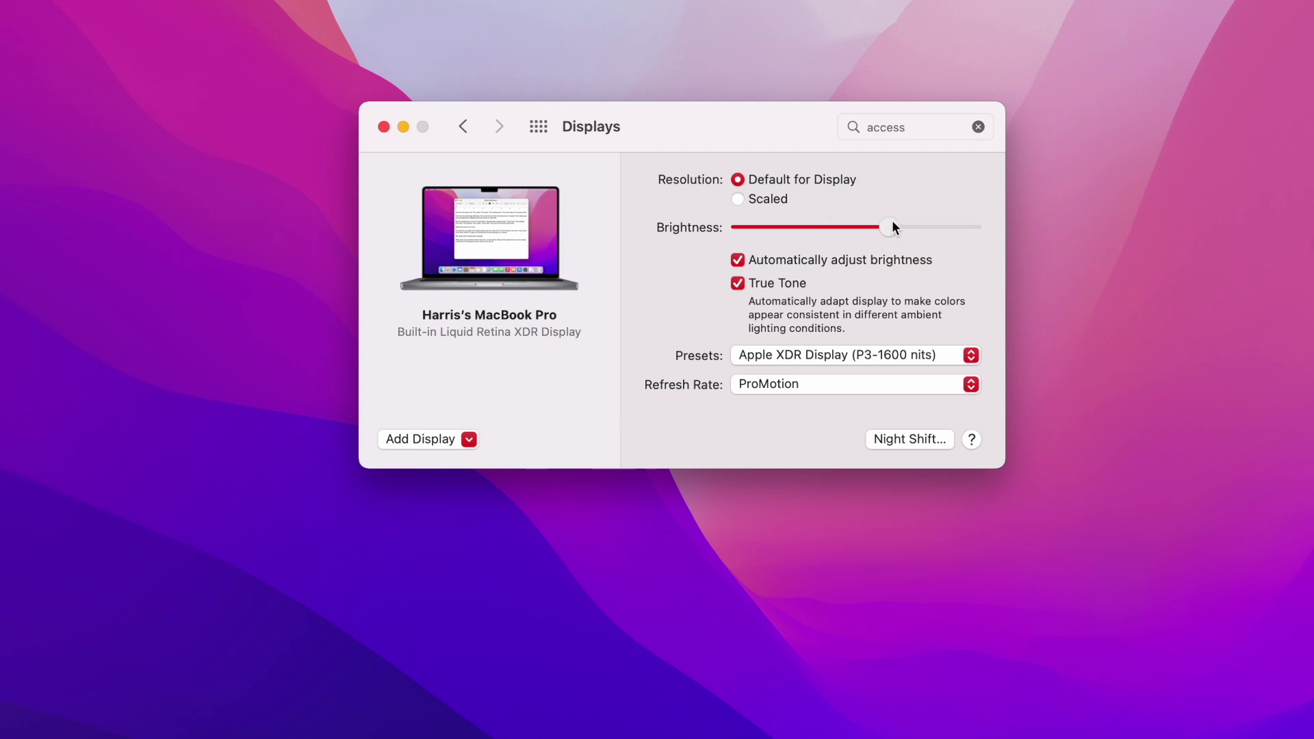
left_click(738, 261)
left_click_drag(731, 138, 776, 205)
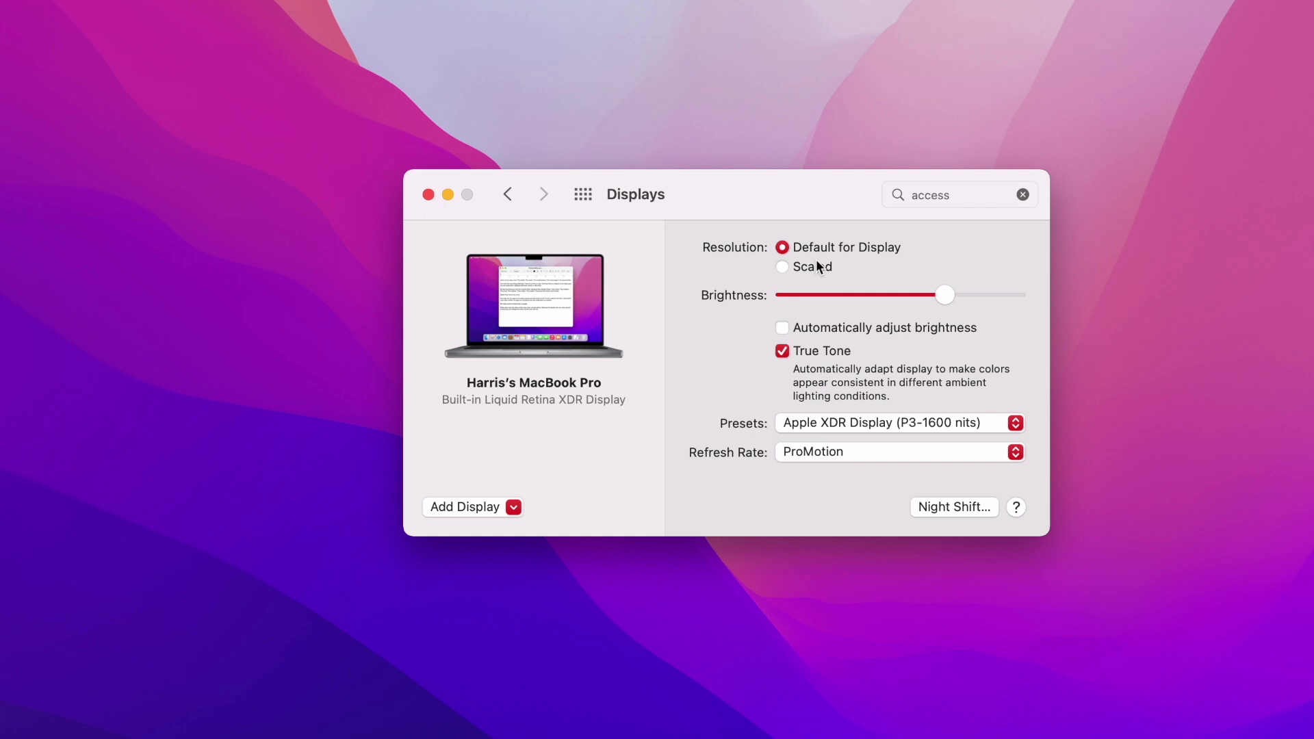
Step: Lower the display brightness by three levels and raise it again by three levels
key("XF86MonBrightnessDown")
key("XF86MonBrightnessDown")
key("XF86MonBrightnessDown")
key("XF86MonBrightnessUp")
key("XF86MonBrightnessUp")
key("XF86MonBrightnessUp")
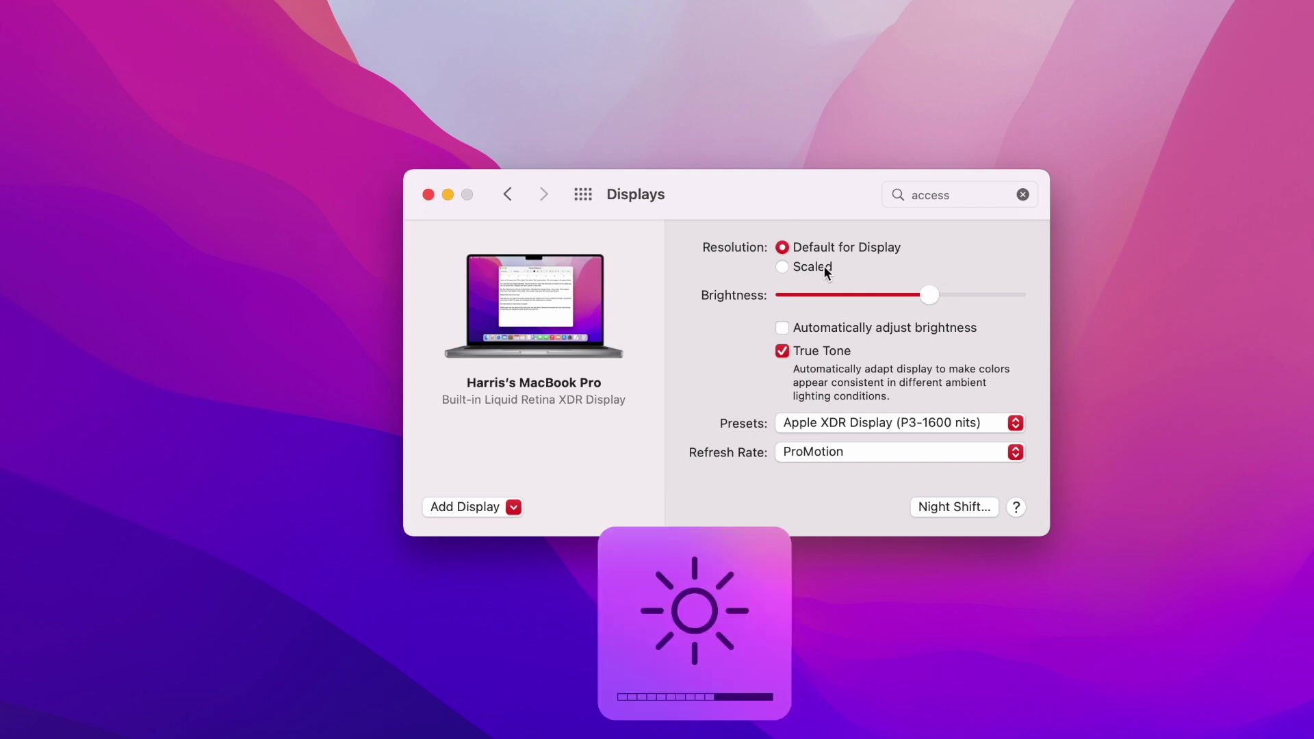
left_click_drag(797, 207, 754, 117)
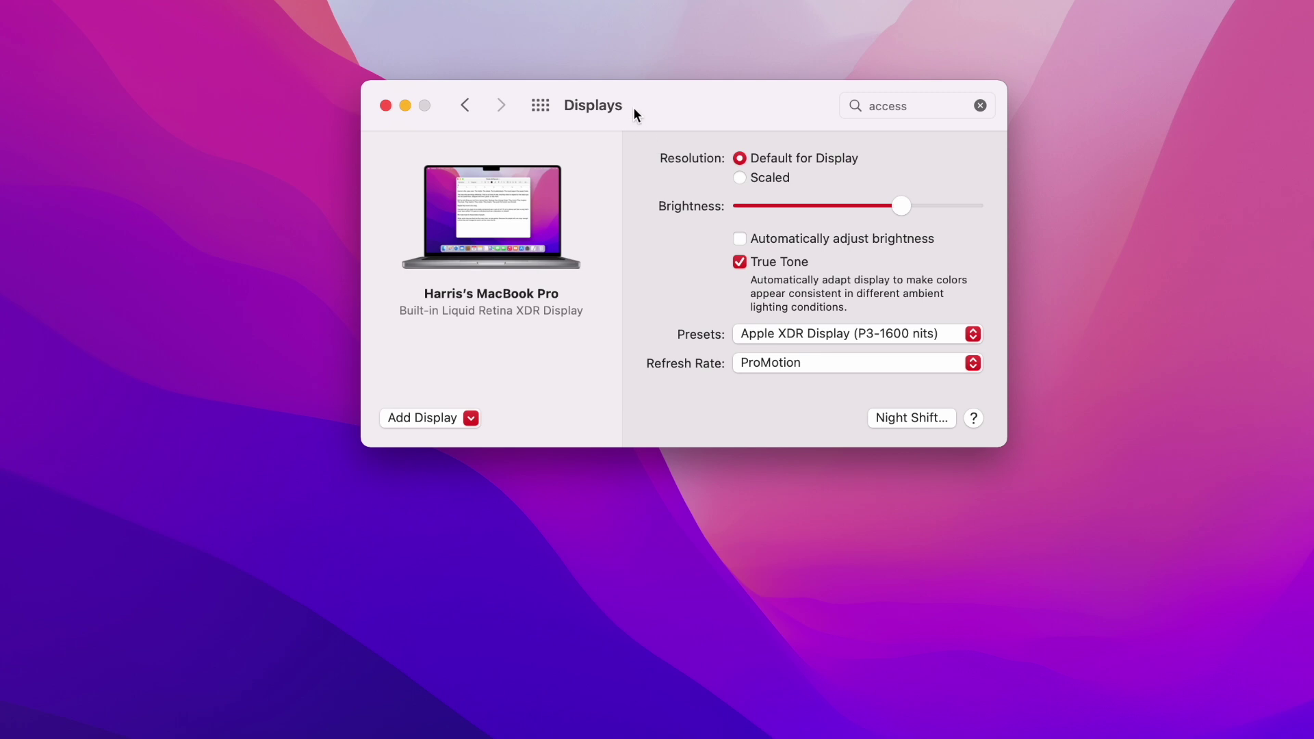
Step: Lower the display brightness by one level and close the Displays settings
key("XF86MonBrightnessDown")
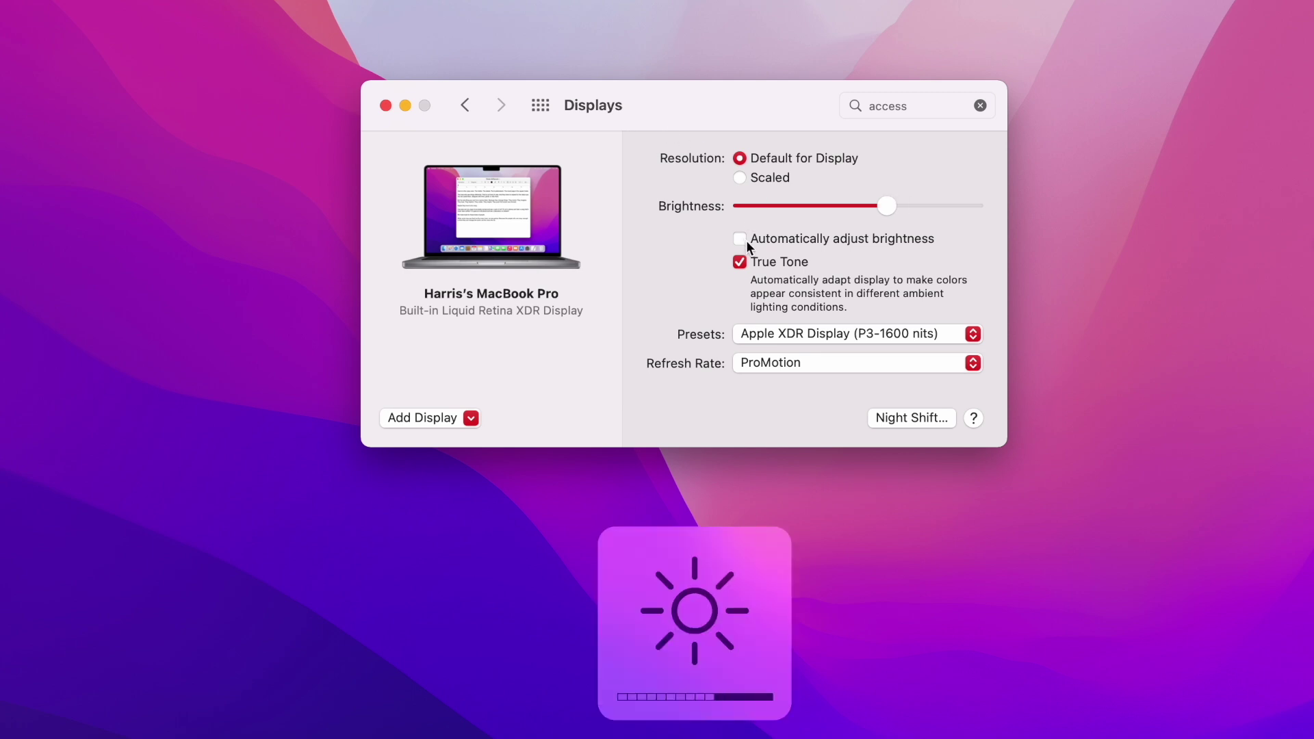
left_click(741, 241)
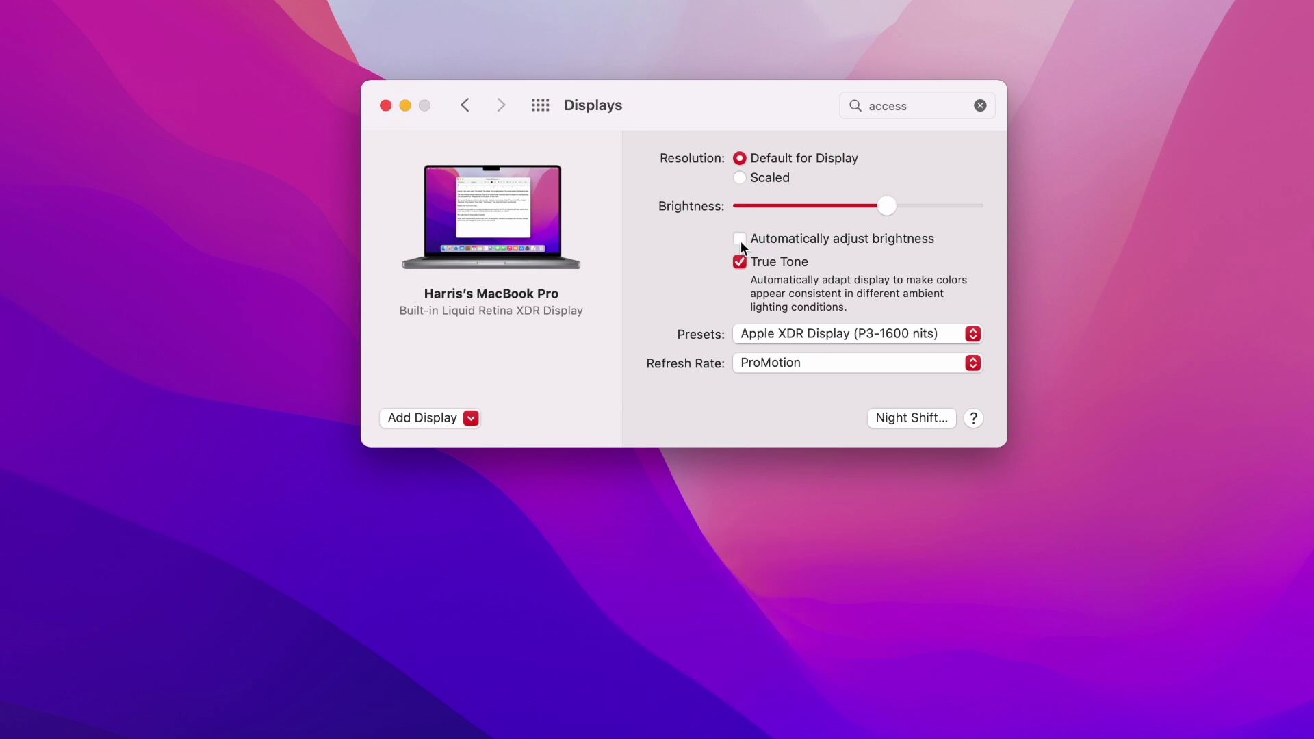
left_click(540, 105)
left_click(385, 138)
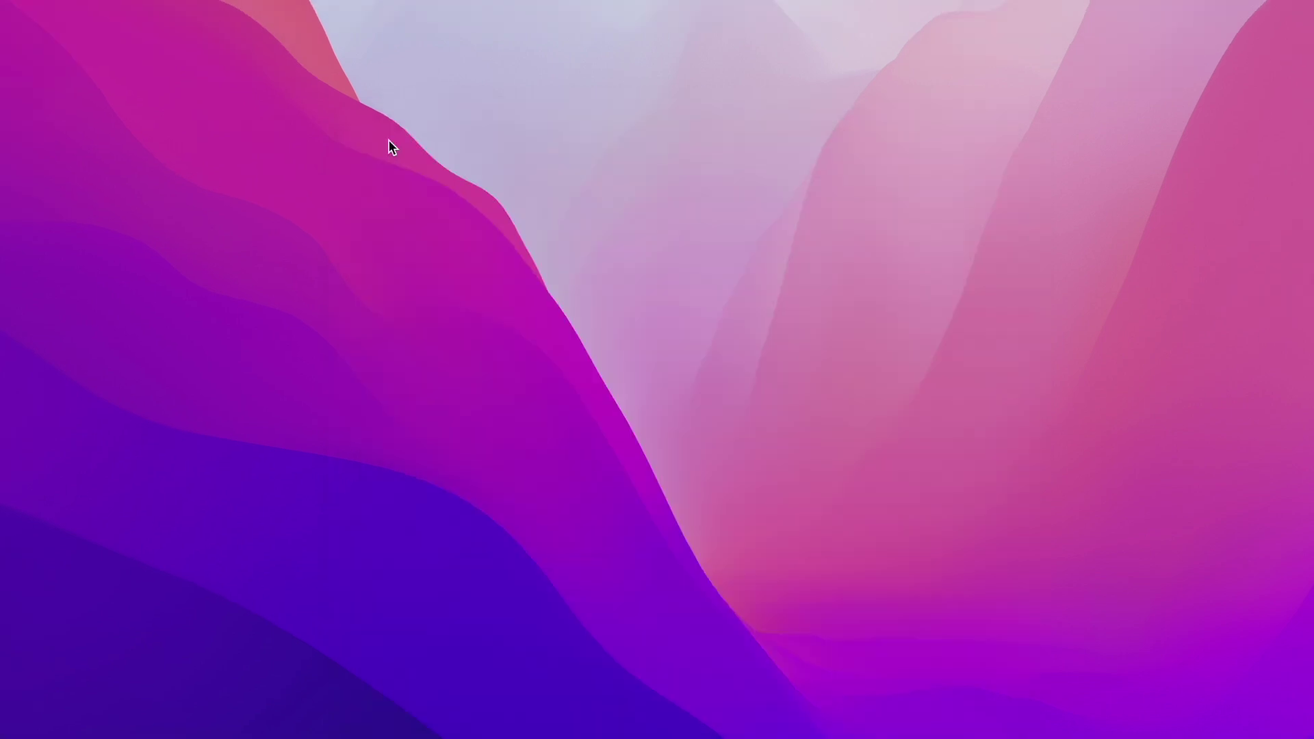
Step: Open the desktop background settings from the desktop and choose Catalina Shoreline from the Desktop Pictures as the wallpaper
right_click(318, 117)
left_click(503, 183)
scroll(629, 320, "down", 15)
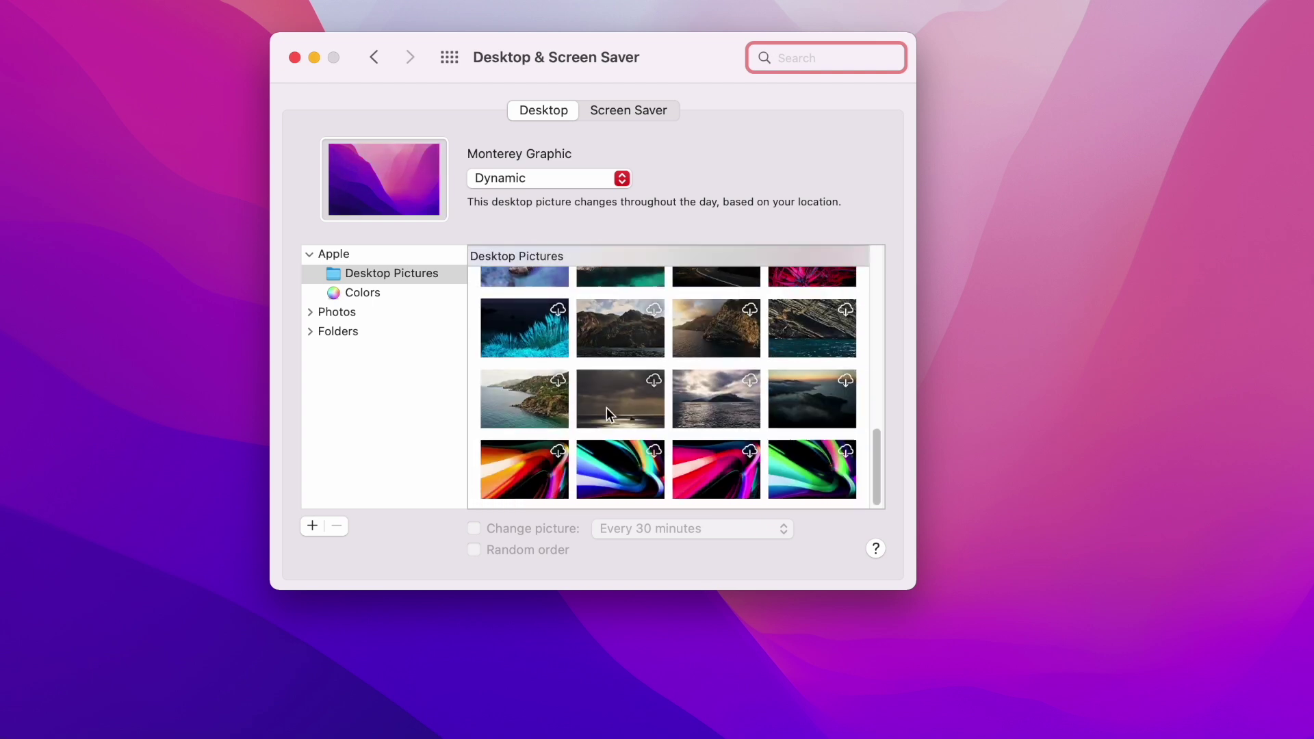
left_click(516, 396)
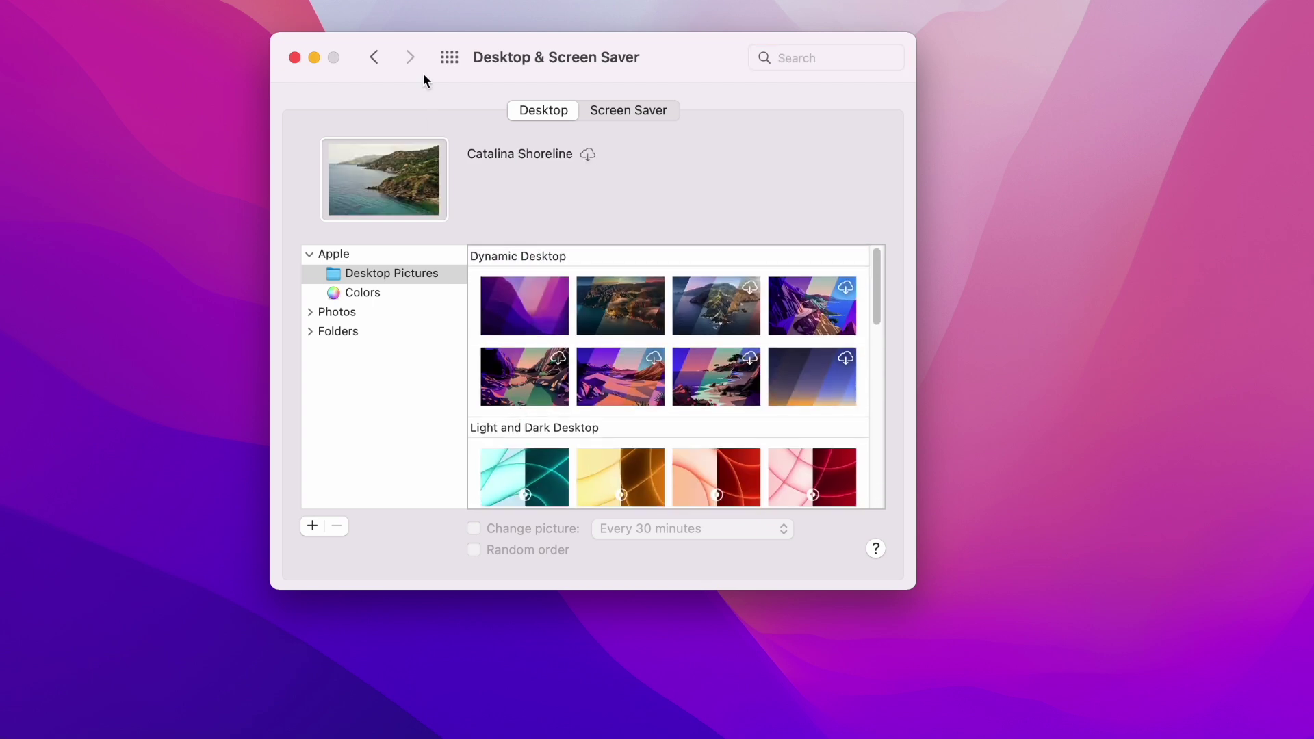
Step: Switch to Safari and open the City Wallpapers category on idownloadblog.com
left_click(9, 85)
mouse_move(507, 117)
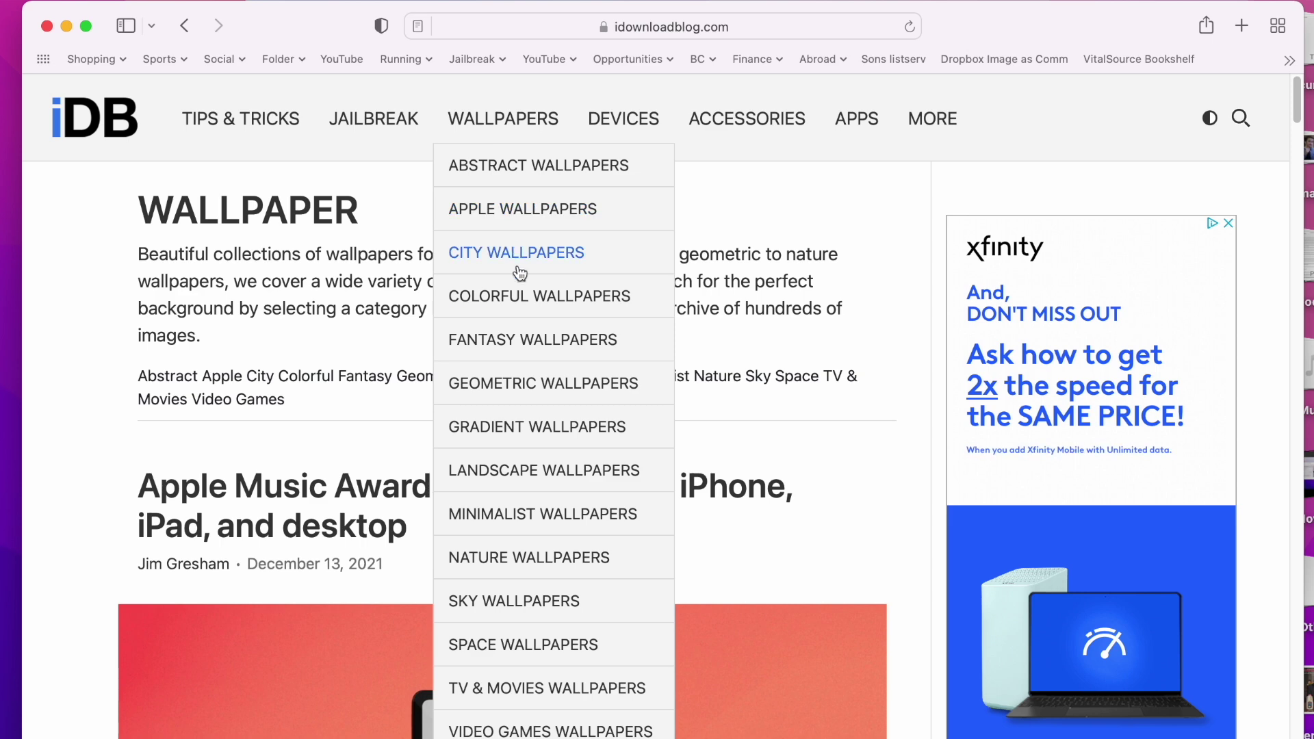
left_click(536, 254)
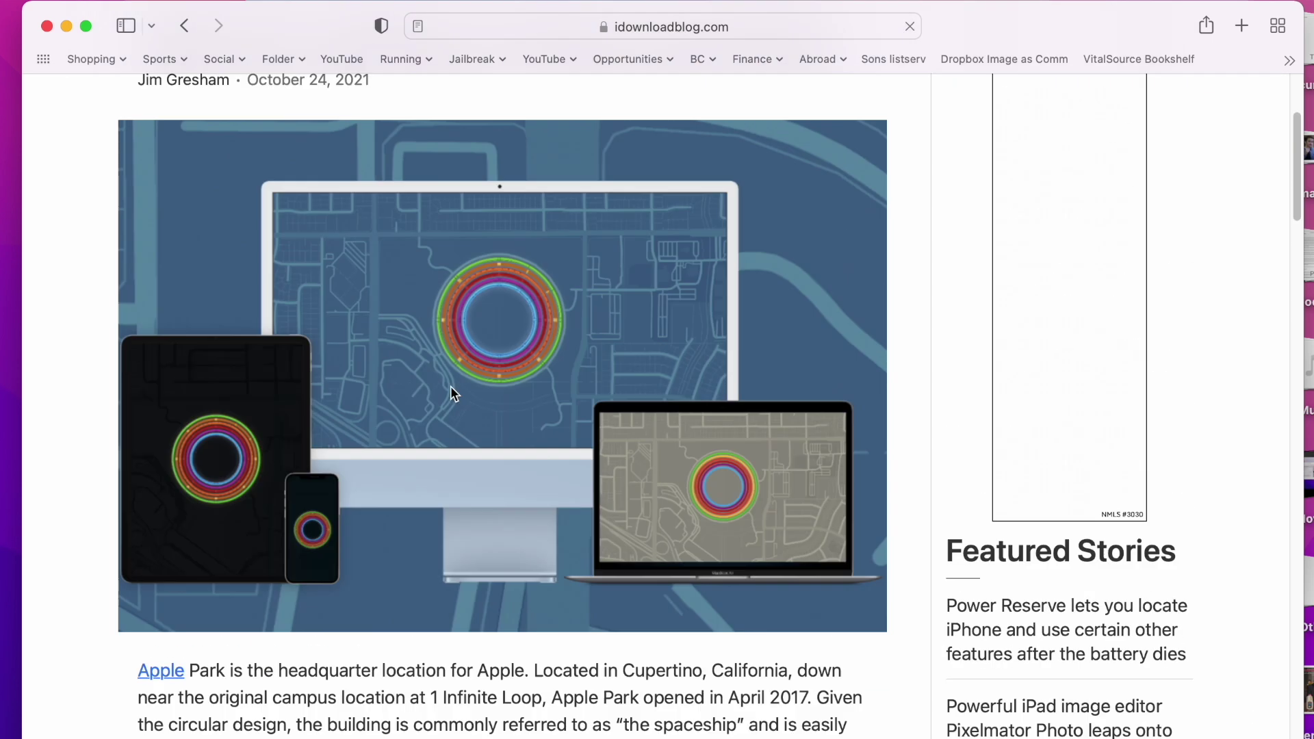
Step: Browse the city wallpaper articles and open the Sunset wallpapers pack for iPhone and iPad
scroll(450, 386, "down", 15)
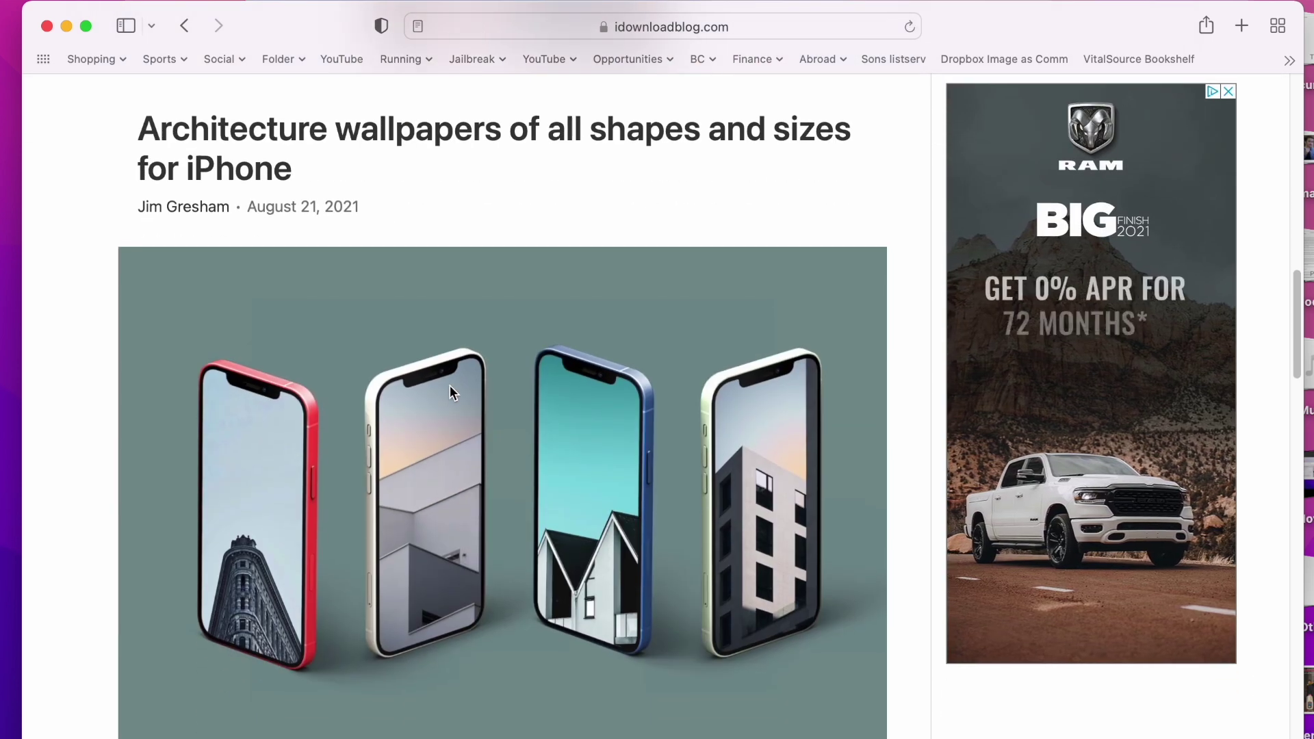
scroll(450, 385, "down", 20)
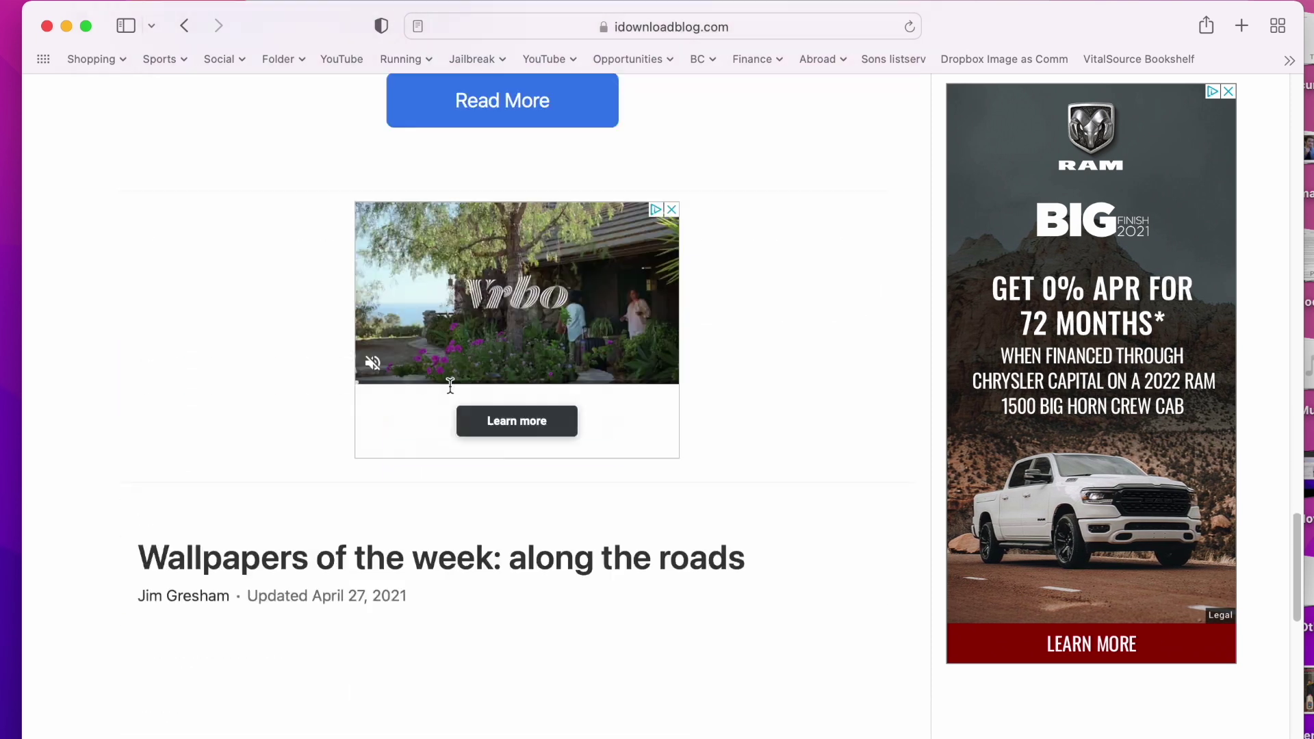
scroll(446, 240, "down", 20)
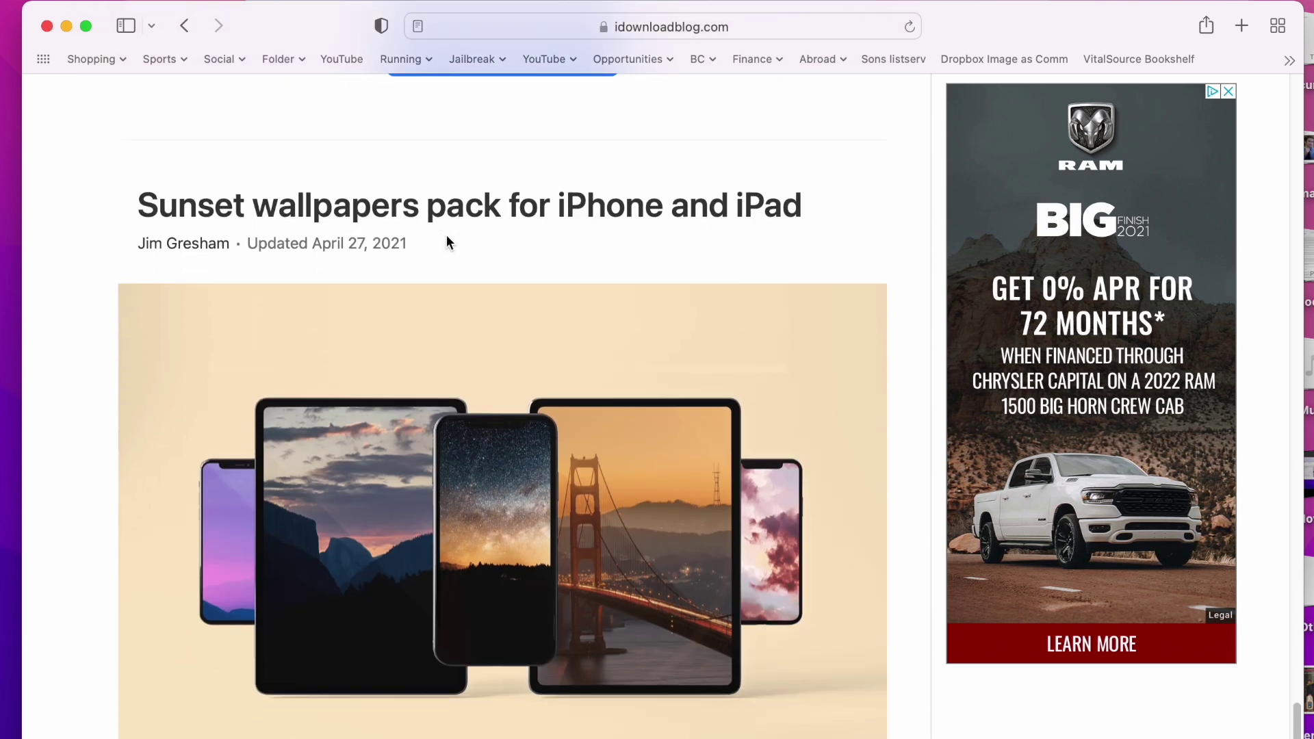
left_click(433, 147)
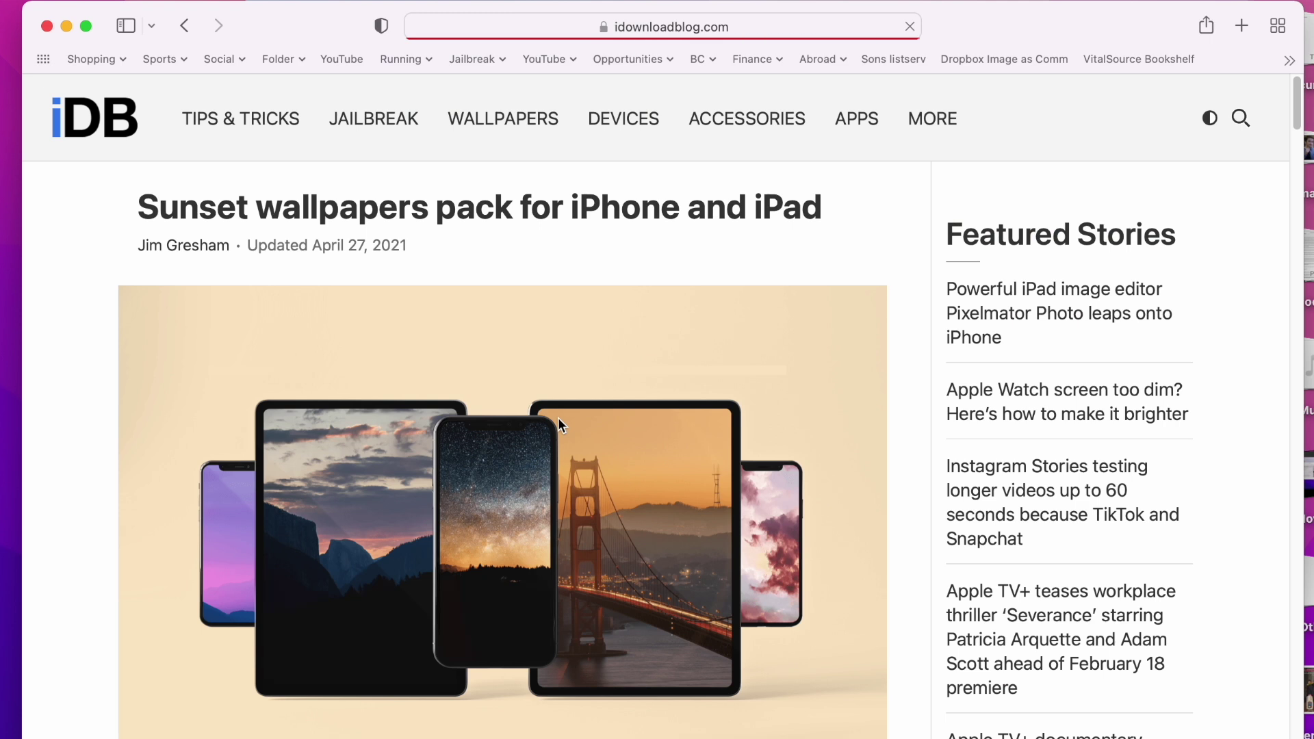
scroll(557, 418, "down", 5)
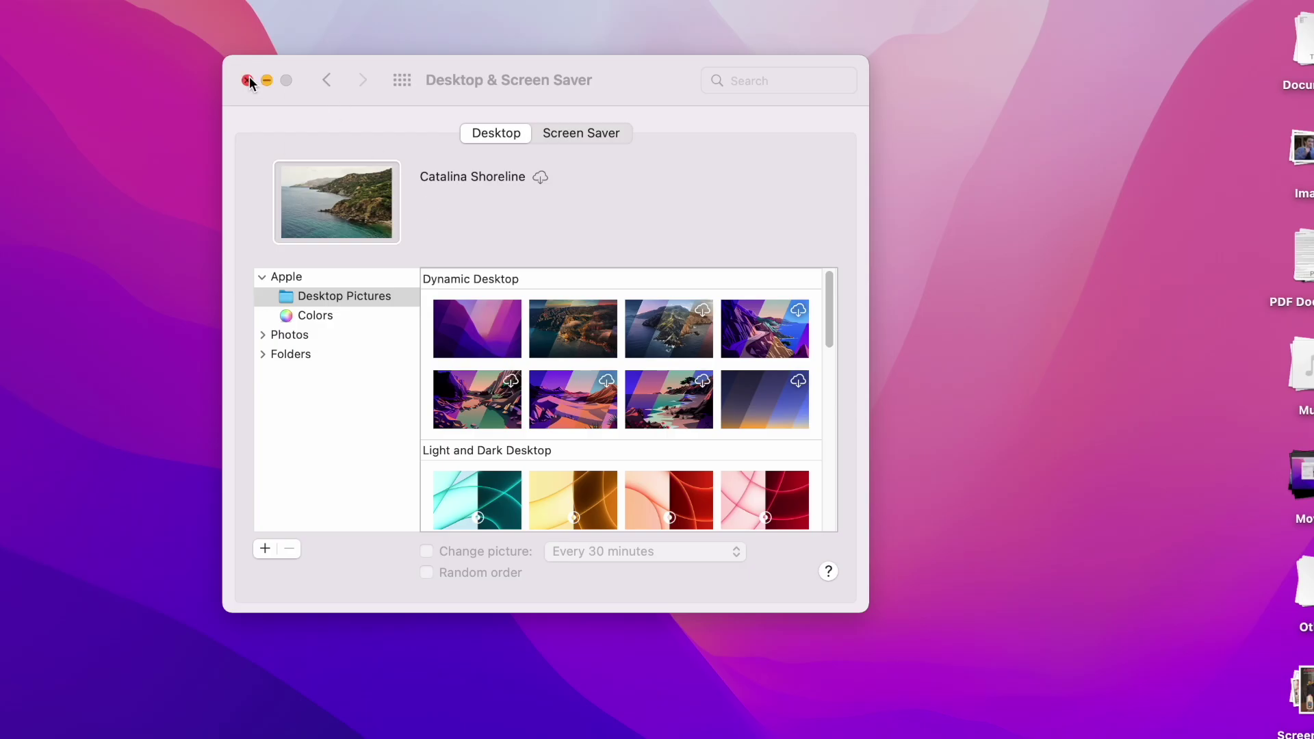
Step: Close the Desktop & Screen Saver settings and launch Owly through Spotlight
left_click(247, 80)
key("super+space")
type("owly")
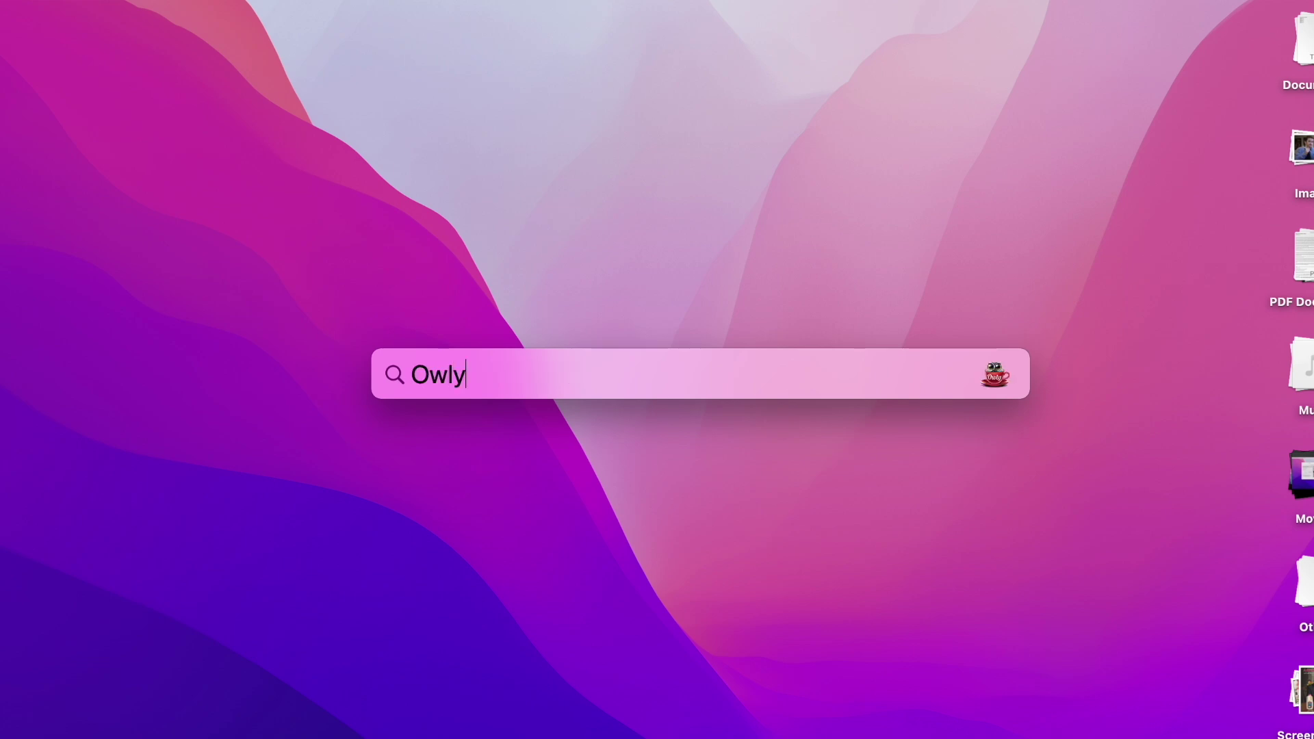
key("Return")
Step: Review the Enable for durations in Owly's menu, and quit Owly
left_click(646, 20)
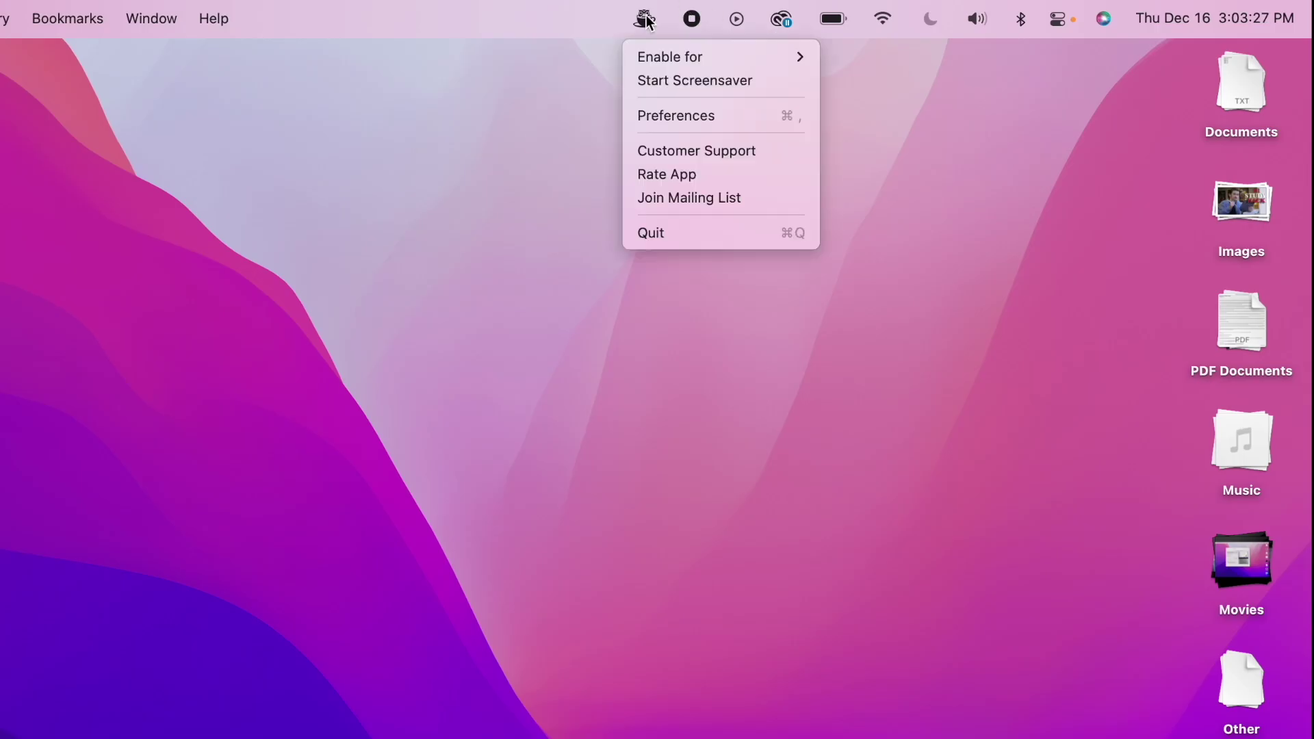
mouse_move(729, 59)
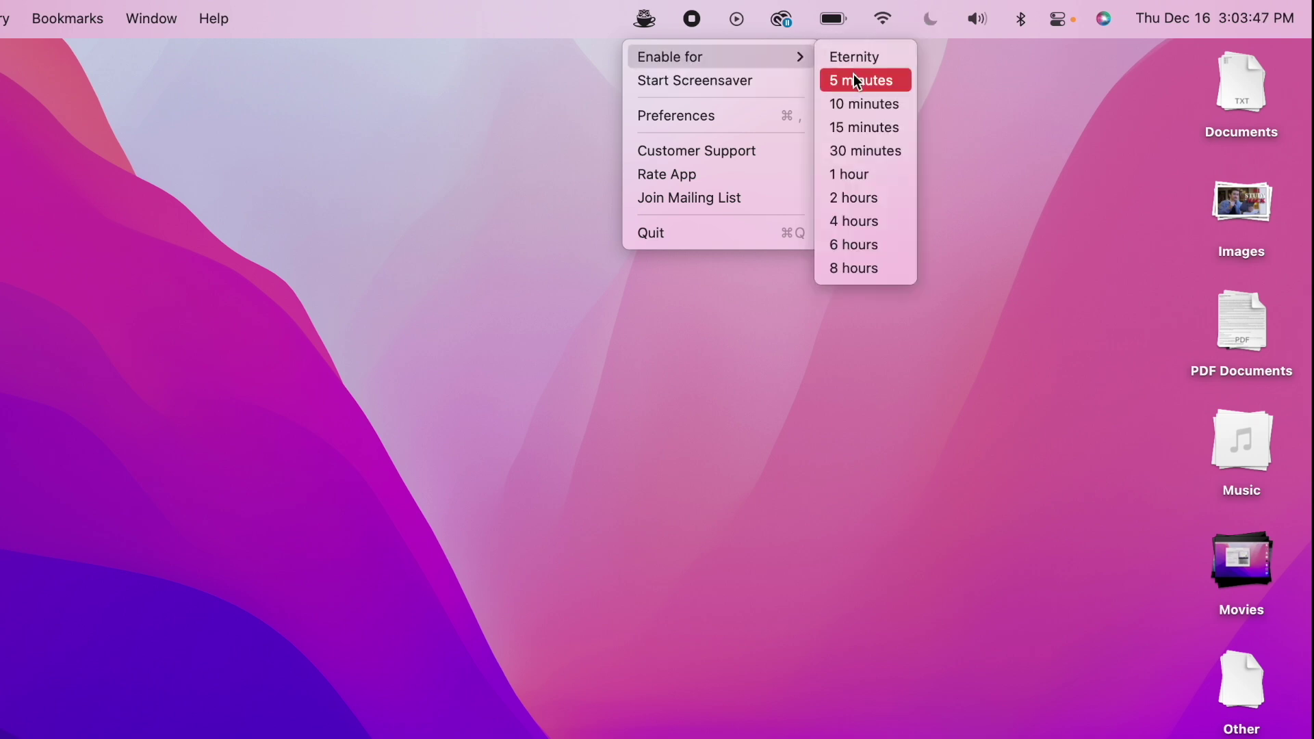
left_click(779, 80)
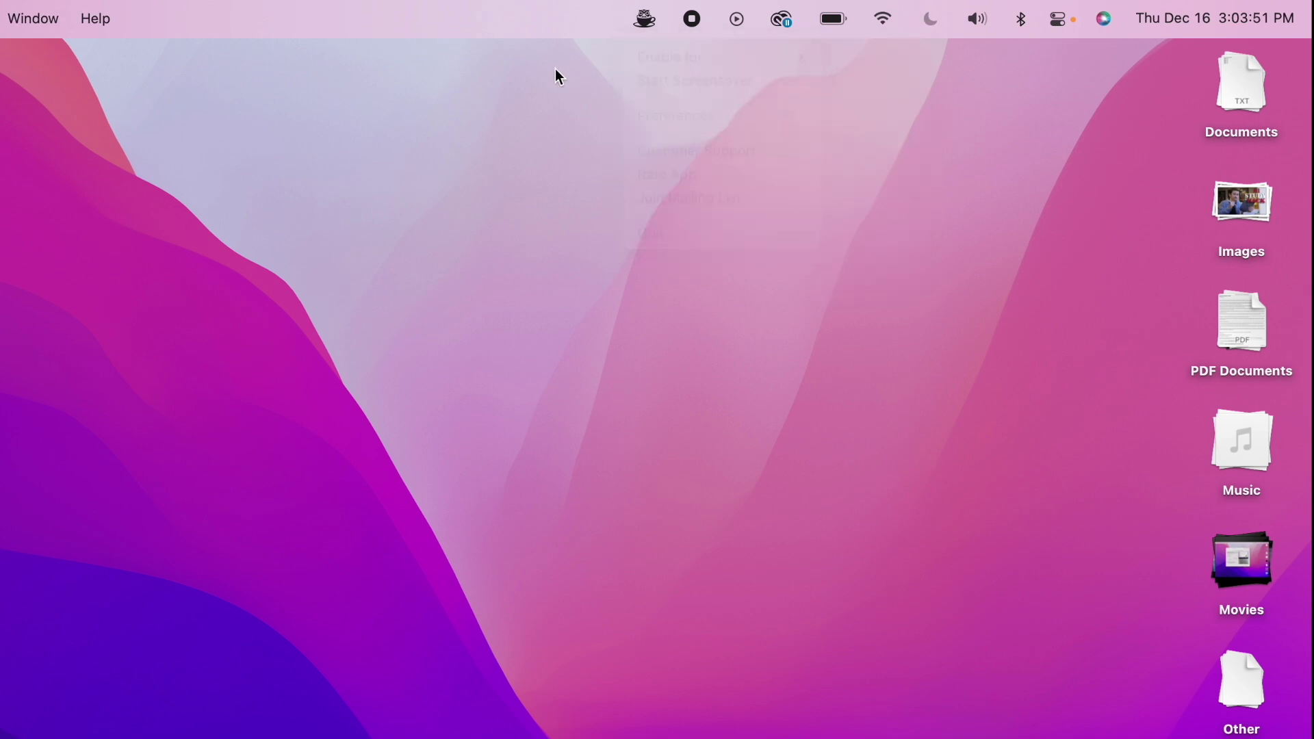
left_click(644, 19)
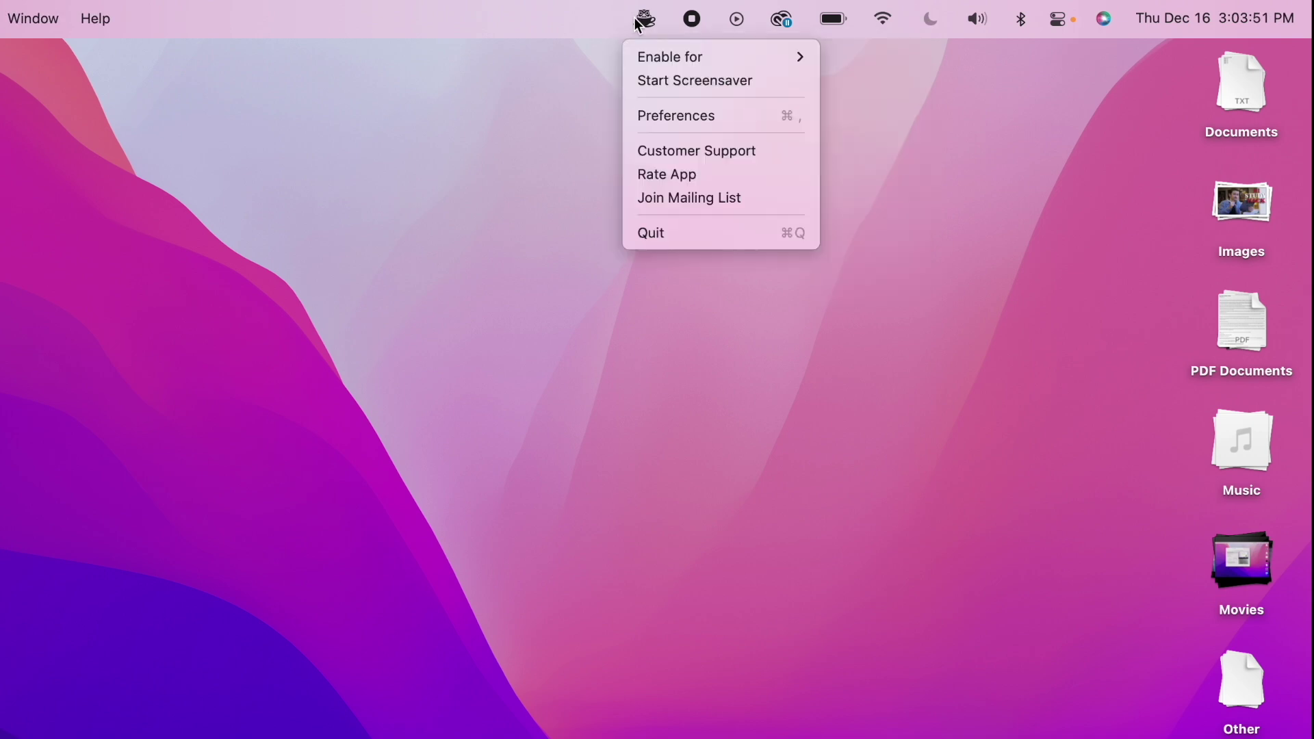
mouse_move(753, 57)
left_click(668, 244)
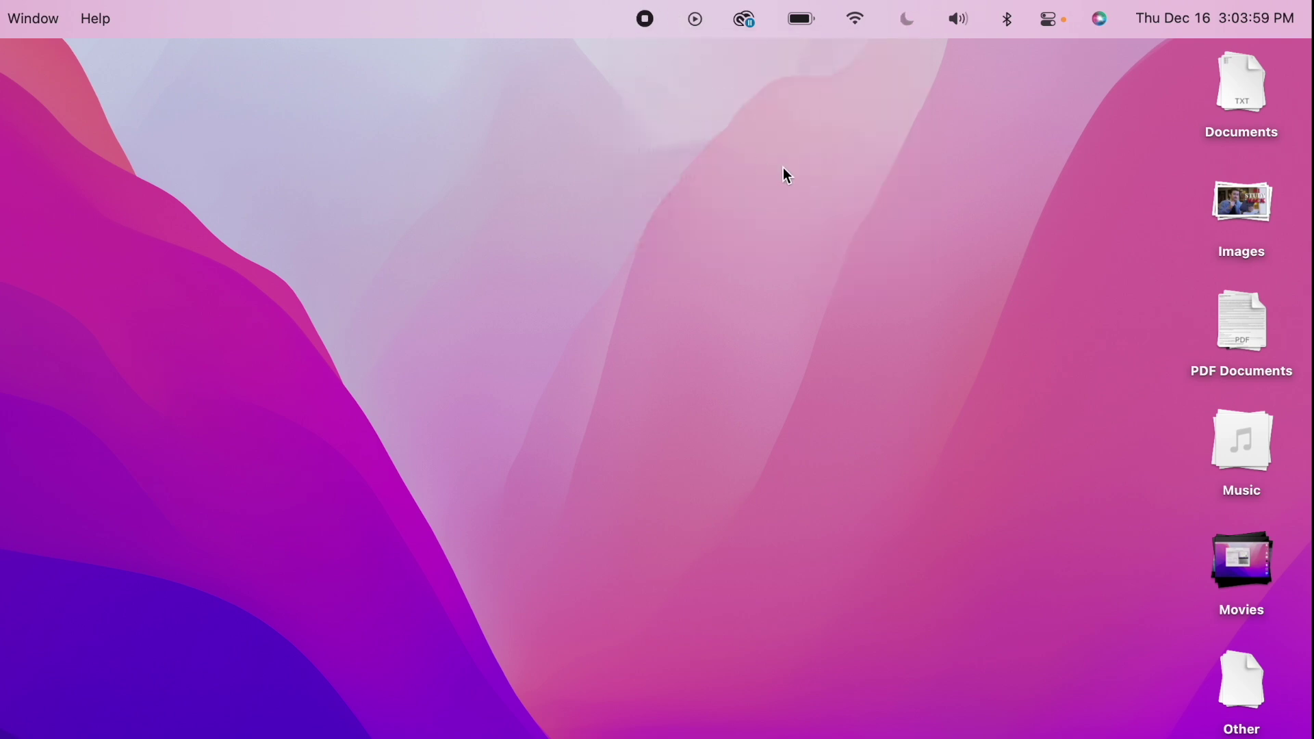
left_click_drag(225, 346, 816, 667)
scroll(821, 675, "left", 3)
scroll(821, 675, "right", 3)
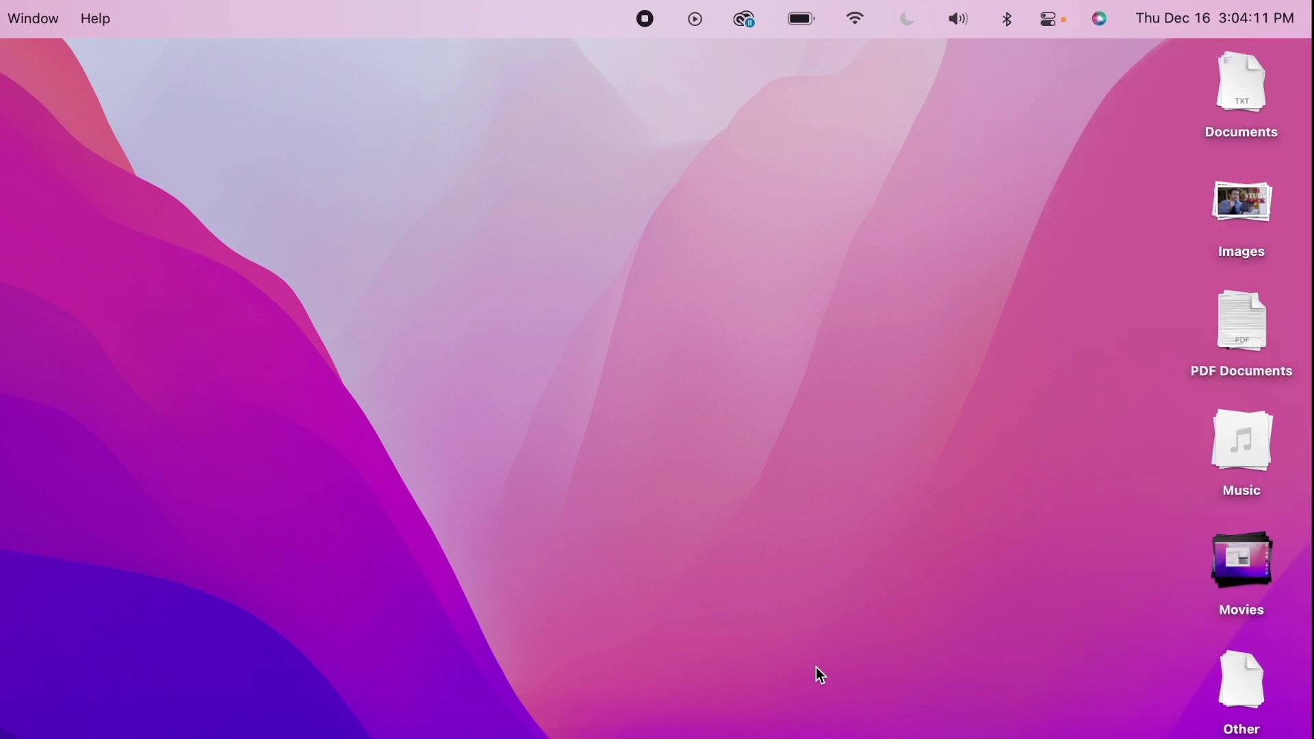